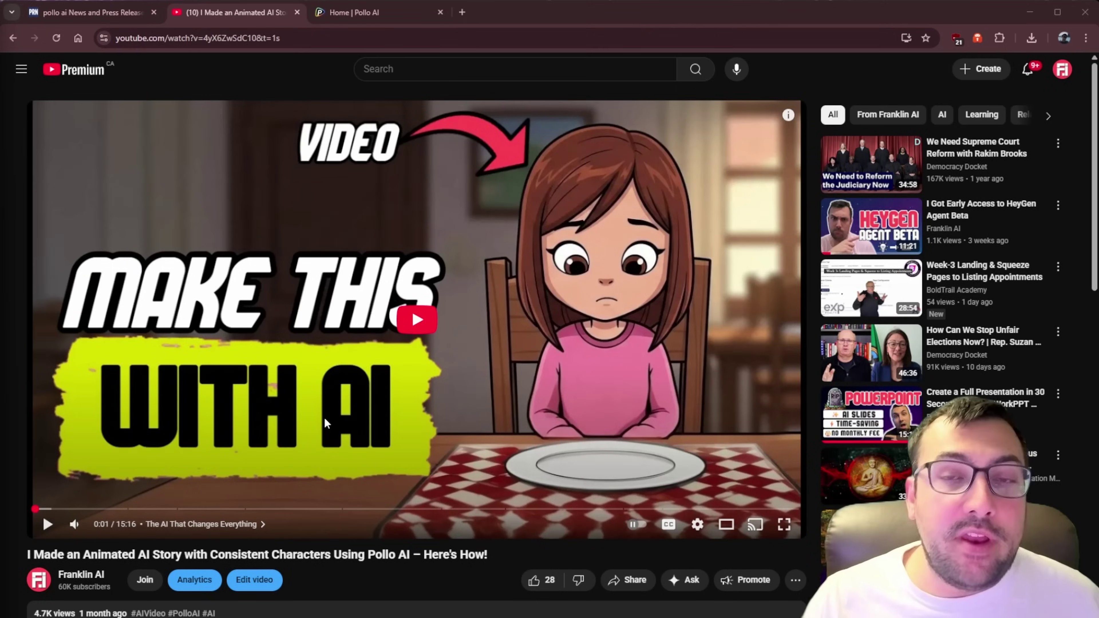
# Highlight the view count and upload date on the current page
pyautogui.scroll(-3, 326, 422)
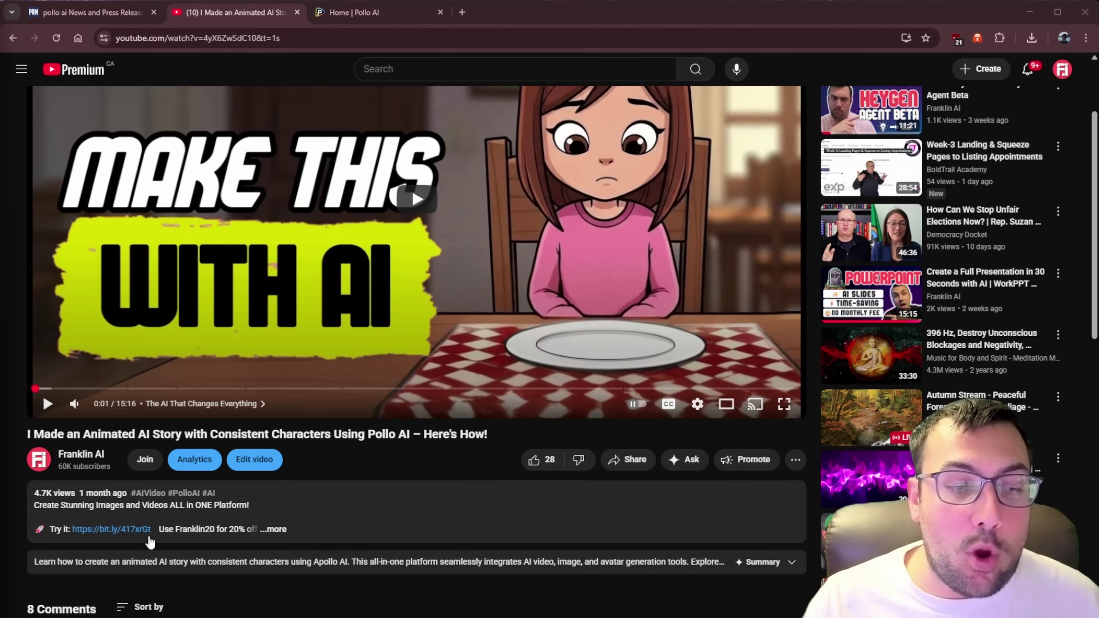
pyautogui.moveTo(25, 493); pyautogui.dragTo(128, 496)
pyautogui.scroll(3, 17, 375)
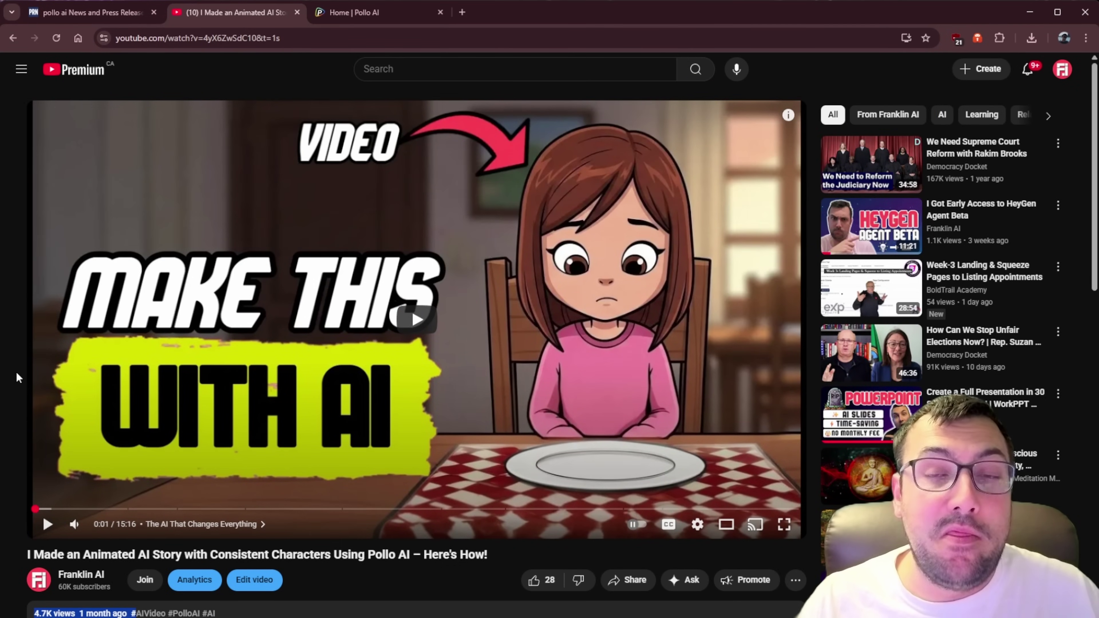
# On PR Newswire, scroll through Pollo AI's releases and highlight headlines, including the AI Shorts launch
pyautogui.click(85, 16)
pyautogui.moveTo(49, 305); pyautogui.dragTo(502, 367)
pyautogui.scroll(4, 59, 290)
pyautogui.moveTo(50, 301); pyautogui.dragTo(477, 319)
pyautogui.scroll(4, 373, 368)
pyautogui.scroll(3, 173, 346)
pyautogui.moveTo(49, 237); pyautogui.dragTo(554, 276)
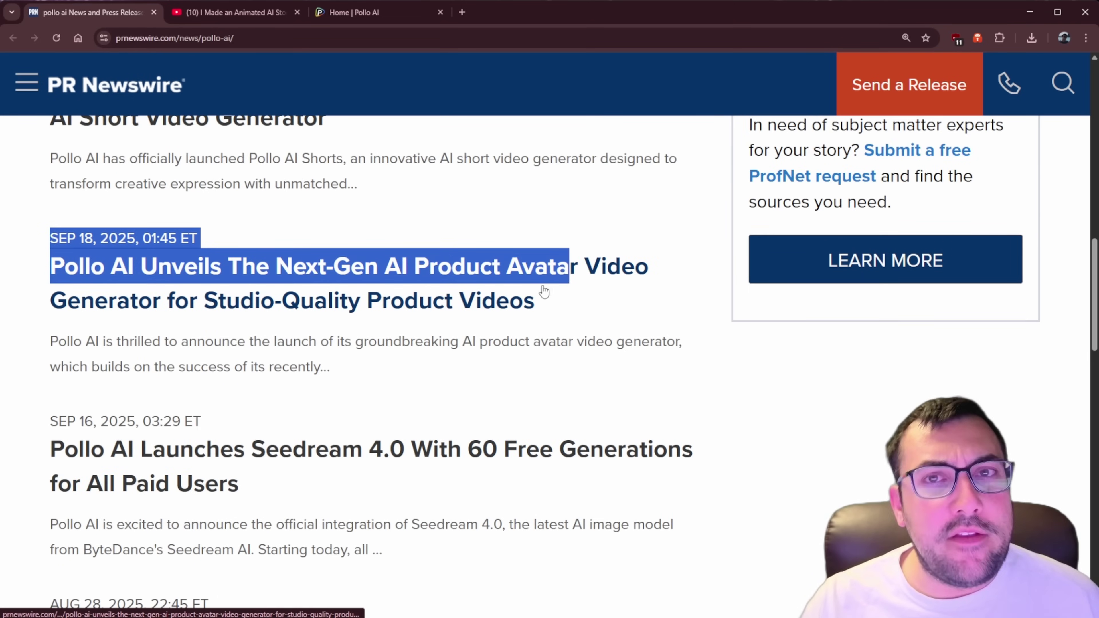
pyautogui.scroll(4, 158, 295)
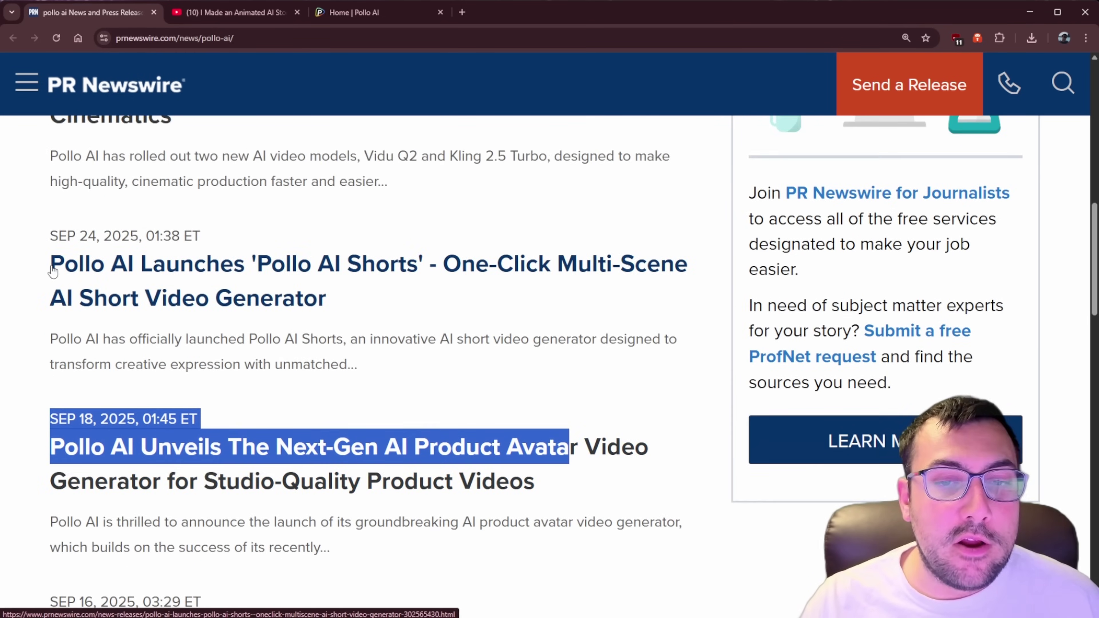
pyautogui.moveTo(50, 232); pyautogui.dragTo(330, 294)
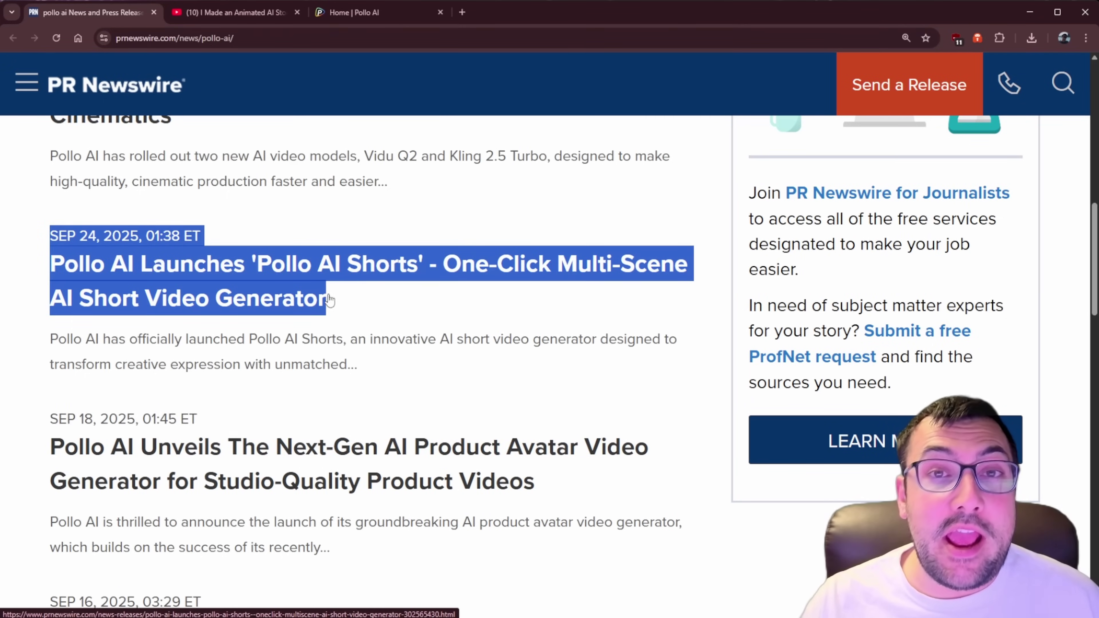
pyautogui.scroll(5, 259, 299)
pyautogui.moveTo(50, 255); pyautogui.dragTo(216, 323)
pyautogui.scroll(4, 233, 331)
pyautogui.moveTo(50, 220); pyautogui.dragTo(231, 289)
pyautogui.scroll(3, 244, 307)
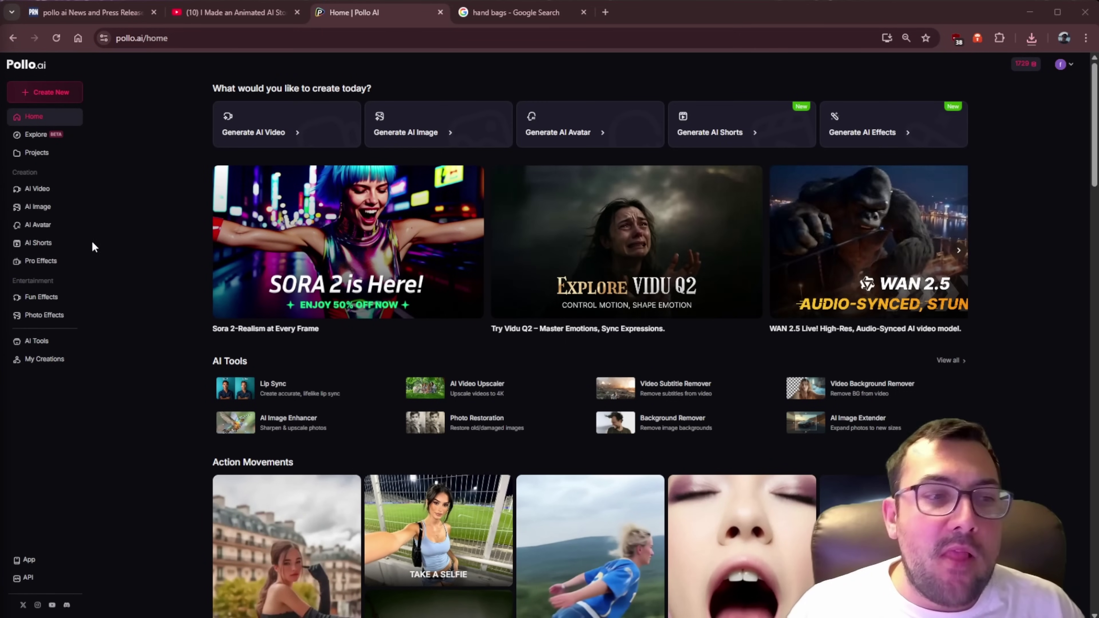
# Open the AI Shorts section and scroll through its example gallery
pyautogui.click(65, 246)
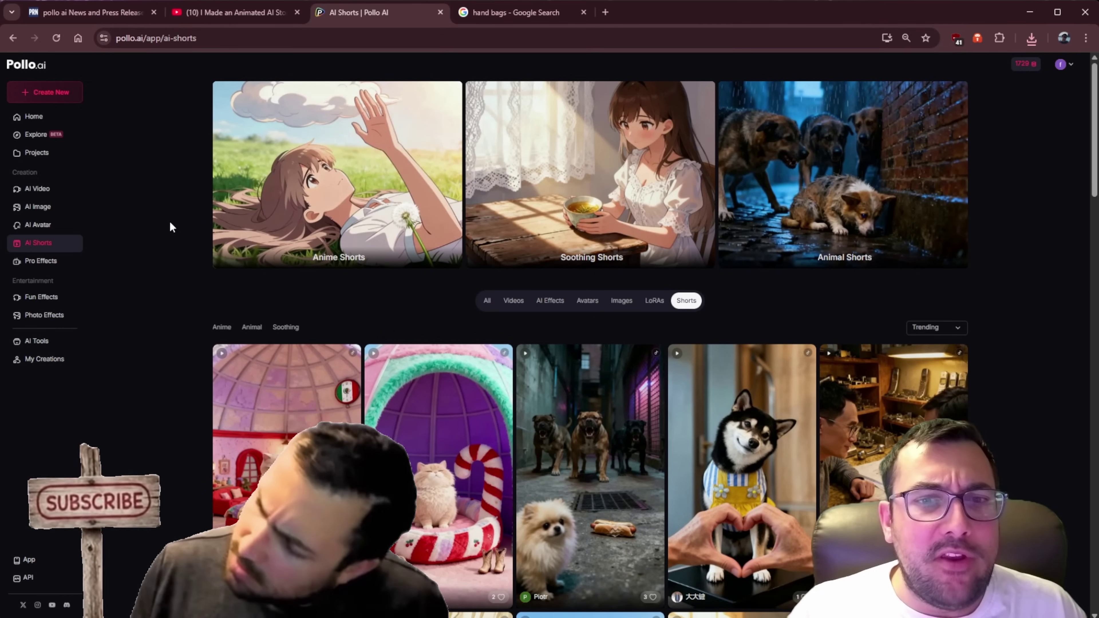
pyautogui.moveTo(385, 238)
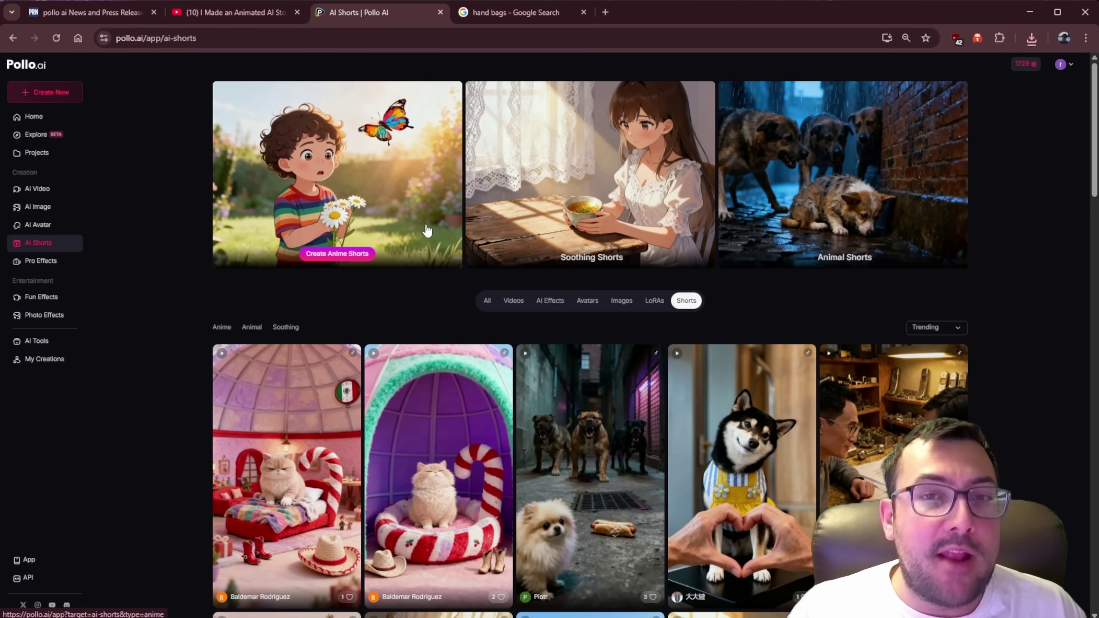
pyautogui.moveTo(703, 262)
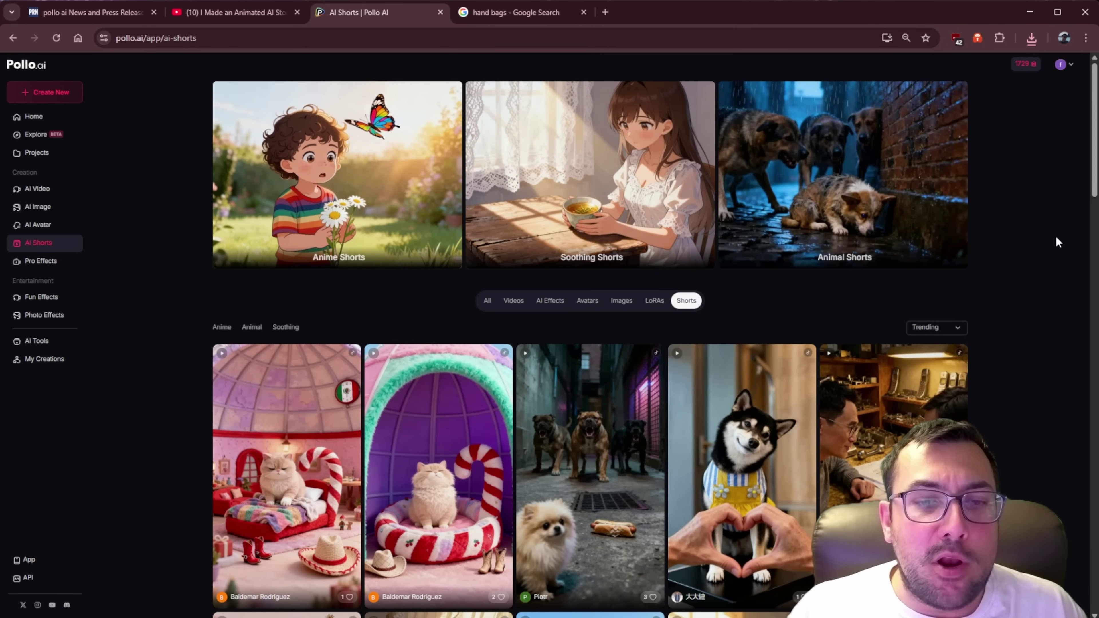
pyautogui.scroll(-15, 1034, 242)
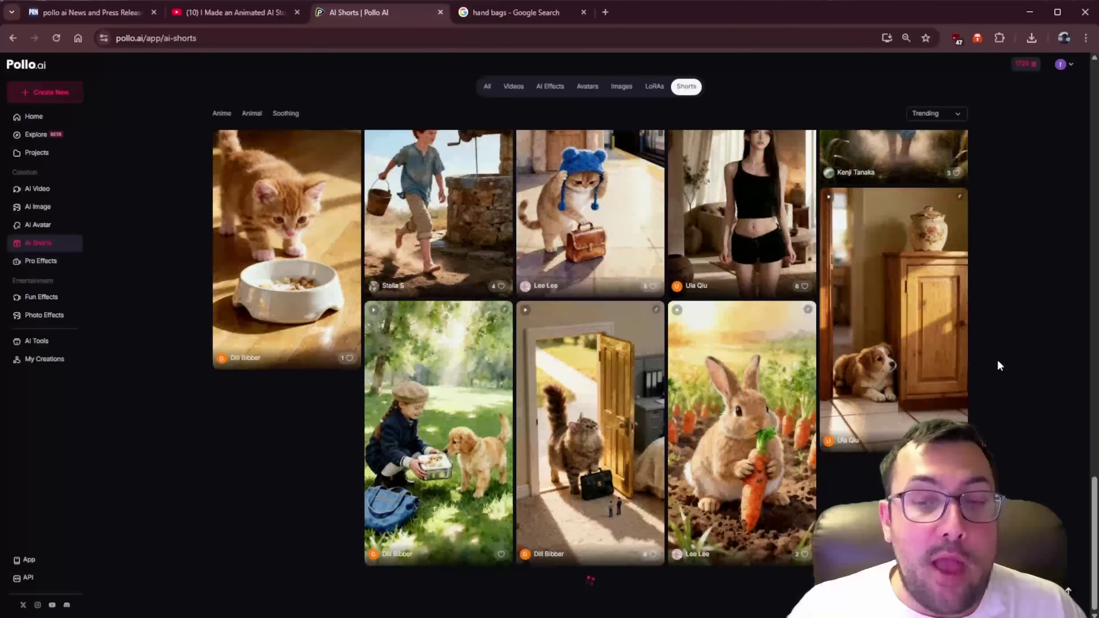
pyautogui.scroll(-3, 759, 418)
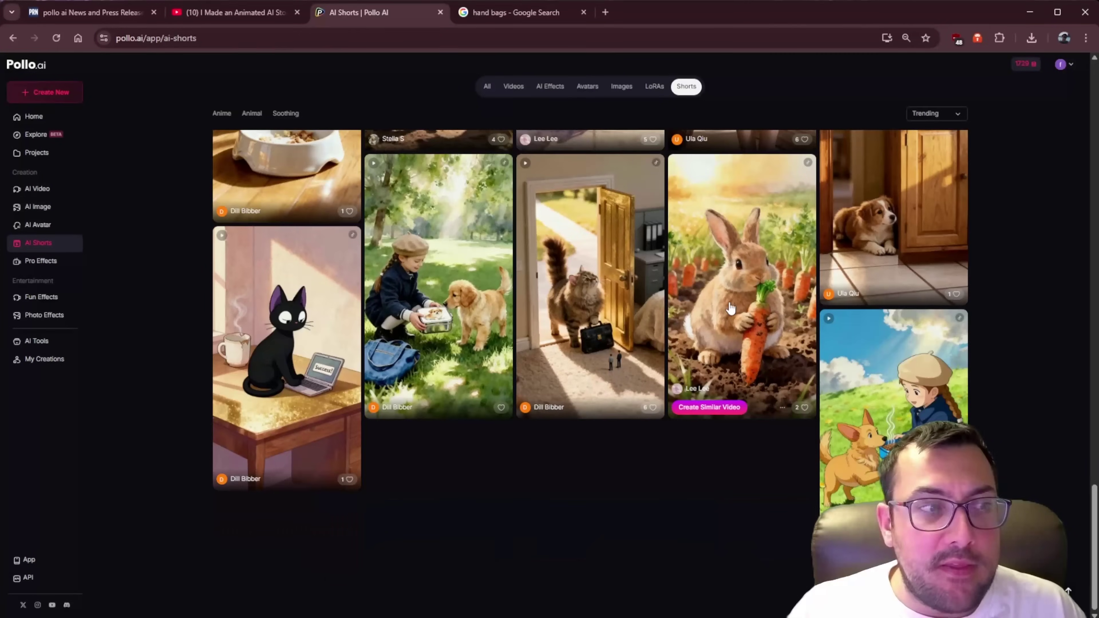
# Open the rabbit-eating-a-carrot example, copy its Shorts Topic story, and close it
pyautogui.click(730, 308)
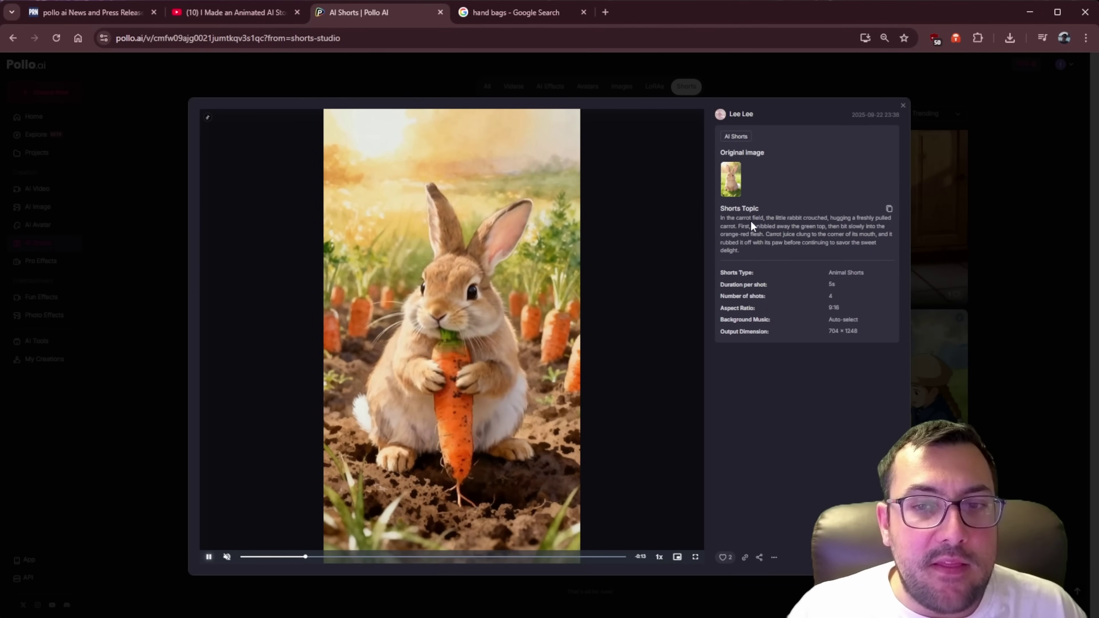
pyautogui.click(888, 209)
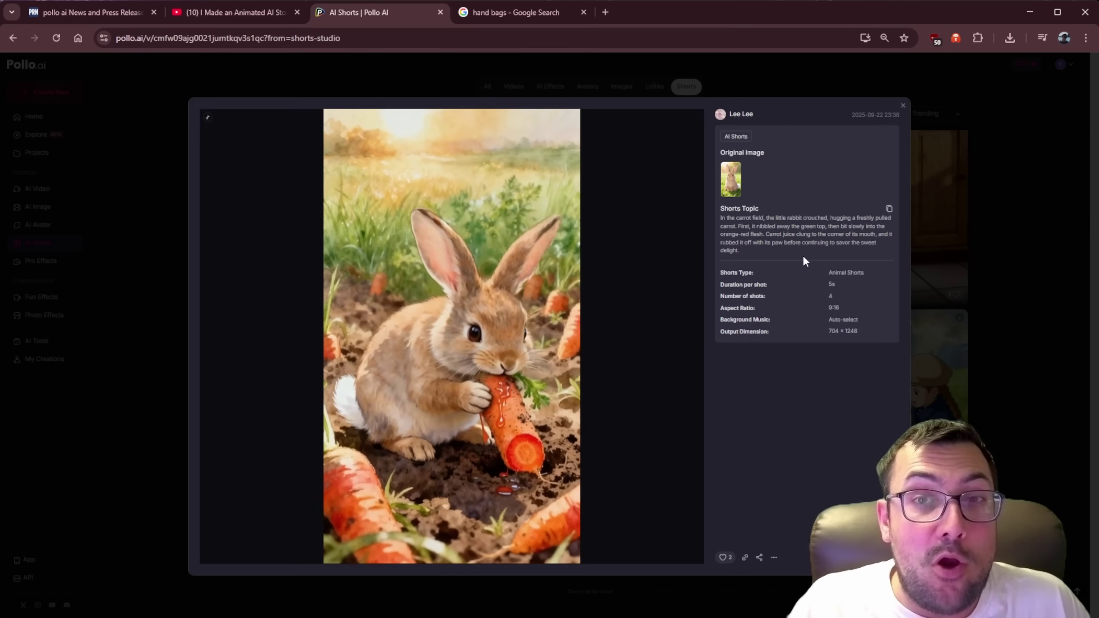
pyautogui.click(917, 266)
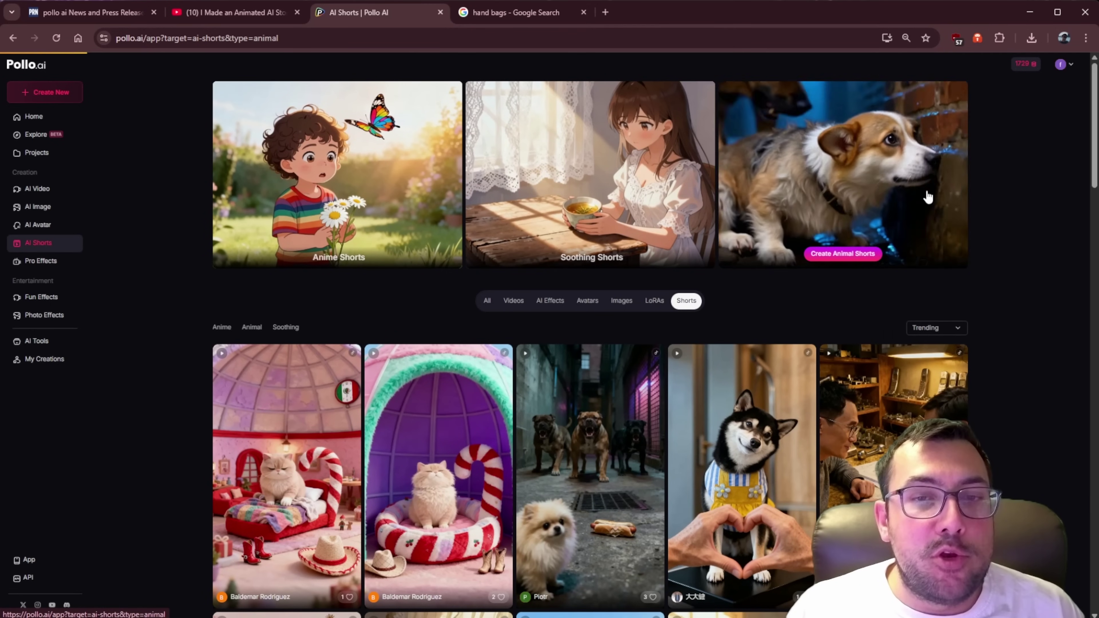
# Create a 9:16 Animal Short from the pasted dog-and-cookie-jar story with 4 five-second shots
pyautogui.click(848, 263)
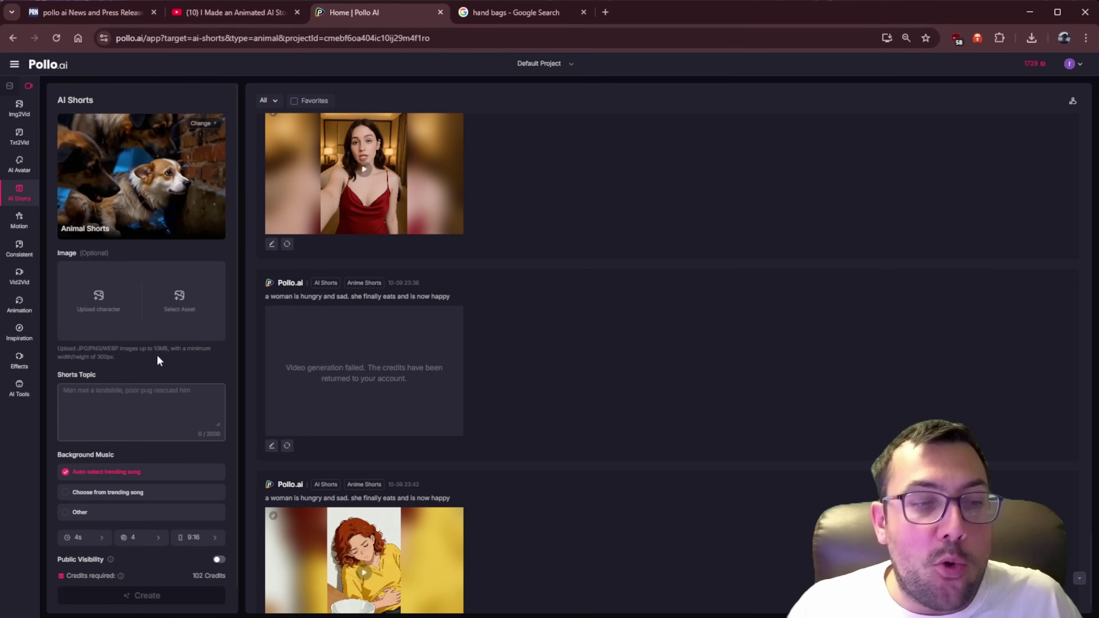
pyautogui.click(157, 409)
pyautogui.hotkey('ctrl', 'v')
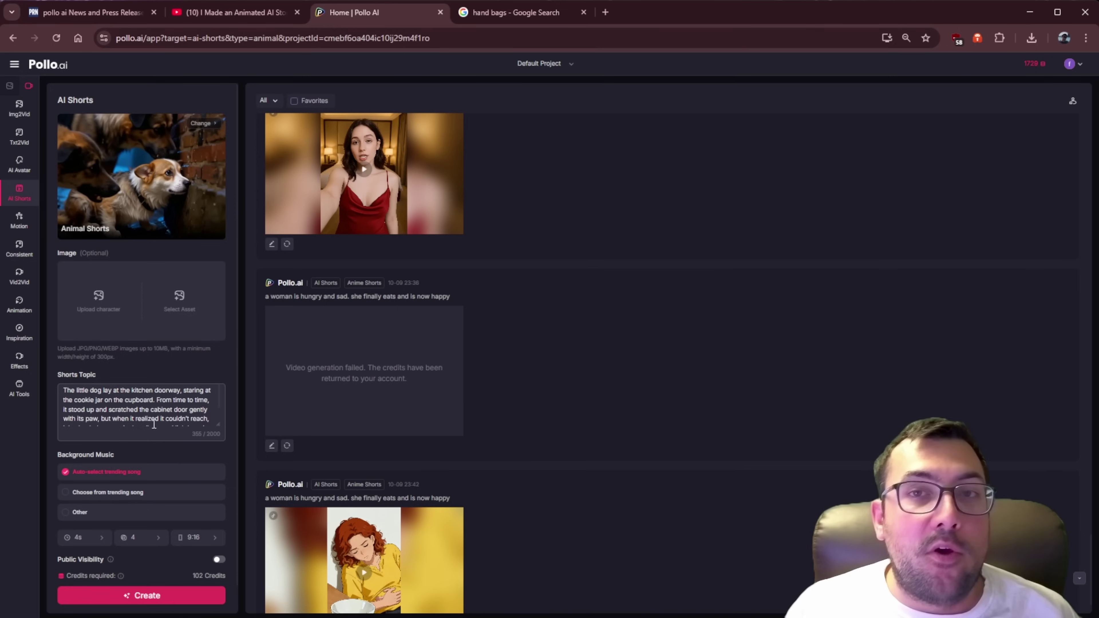
pyautogui.scroll(-2, 136, 456)
pyautogui.moveTo(124, 371); pyautogui.dragTo(106, 331)
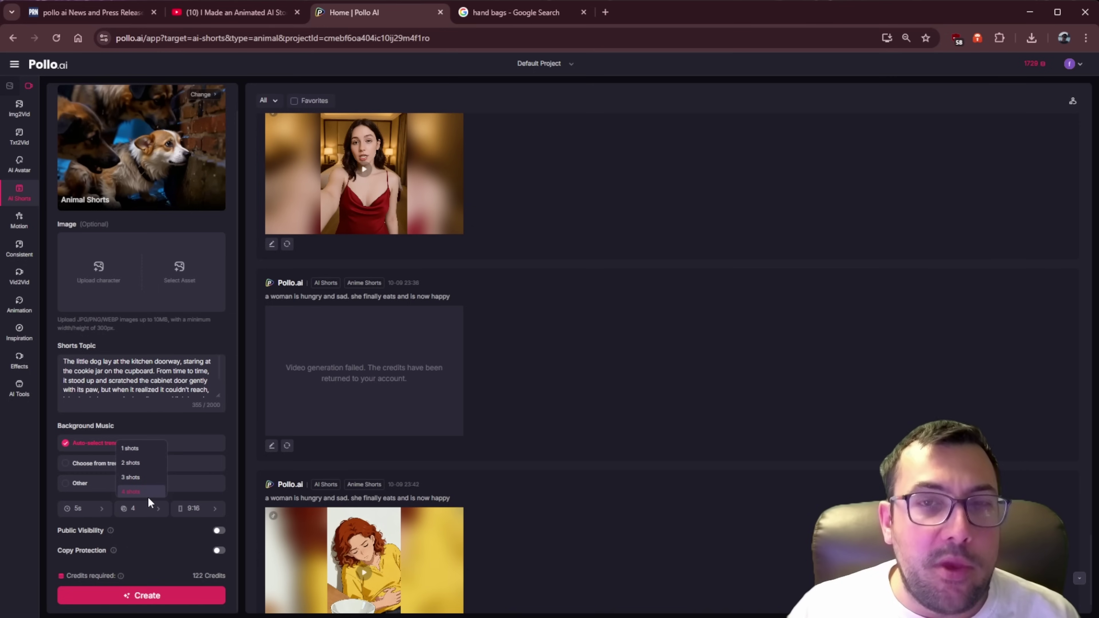
pyautogui.click(143, 494)
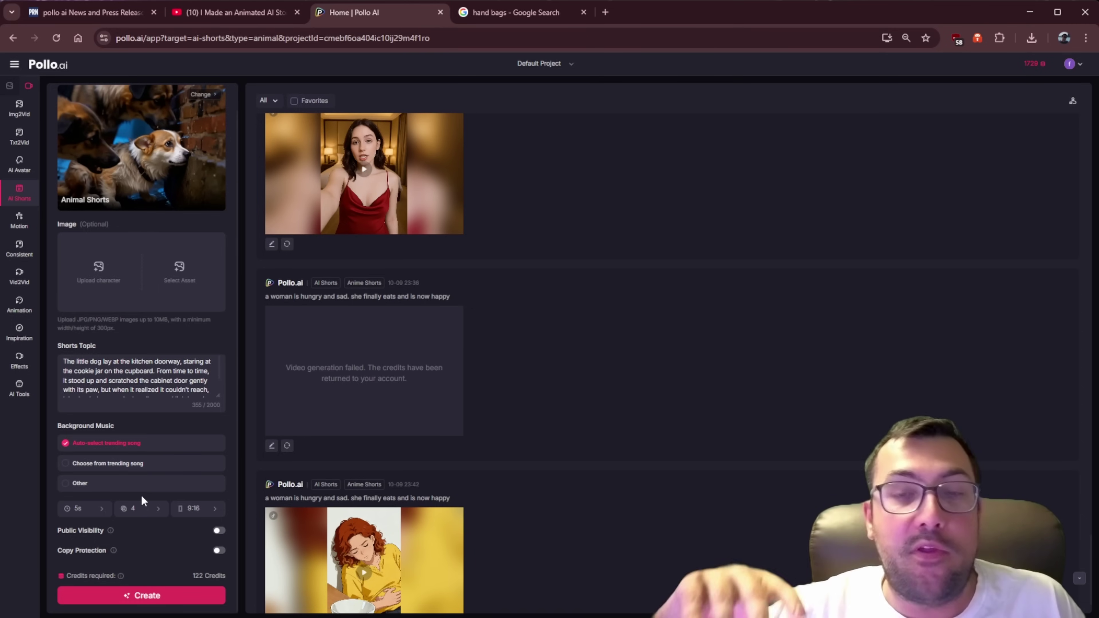
pyautogui.click(141, 595)
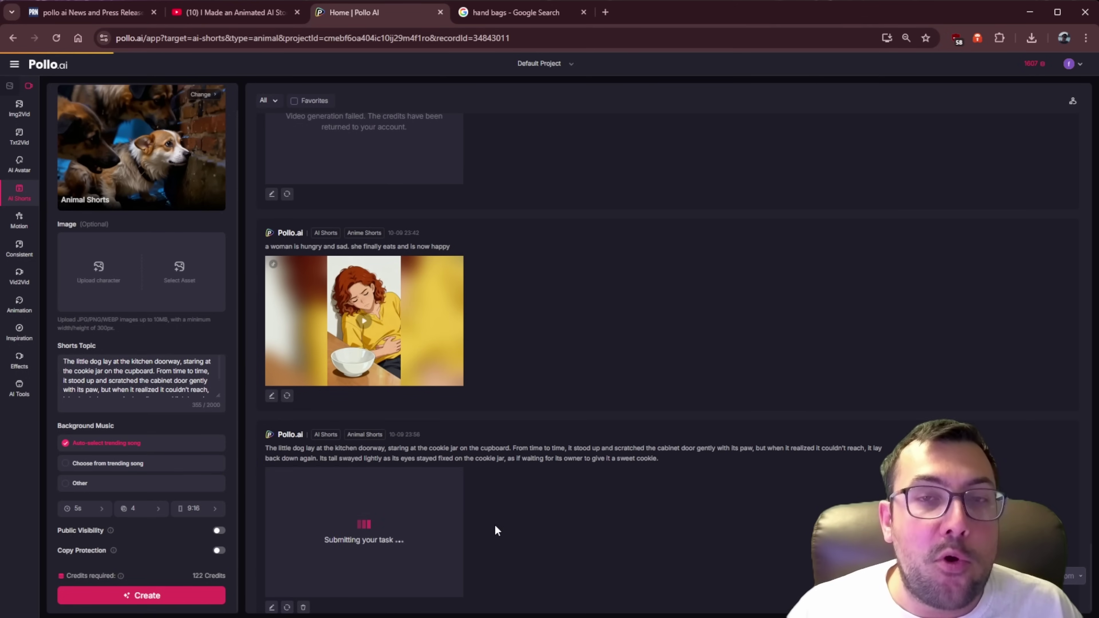
# Scroll up the feed to the finished dog-and-cookie-jar short
pyautogui.scroll(3, 494, 525)
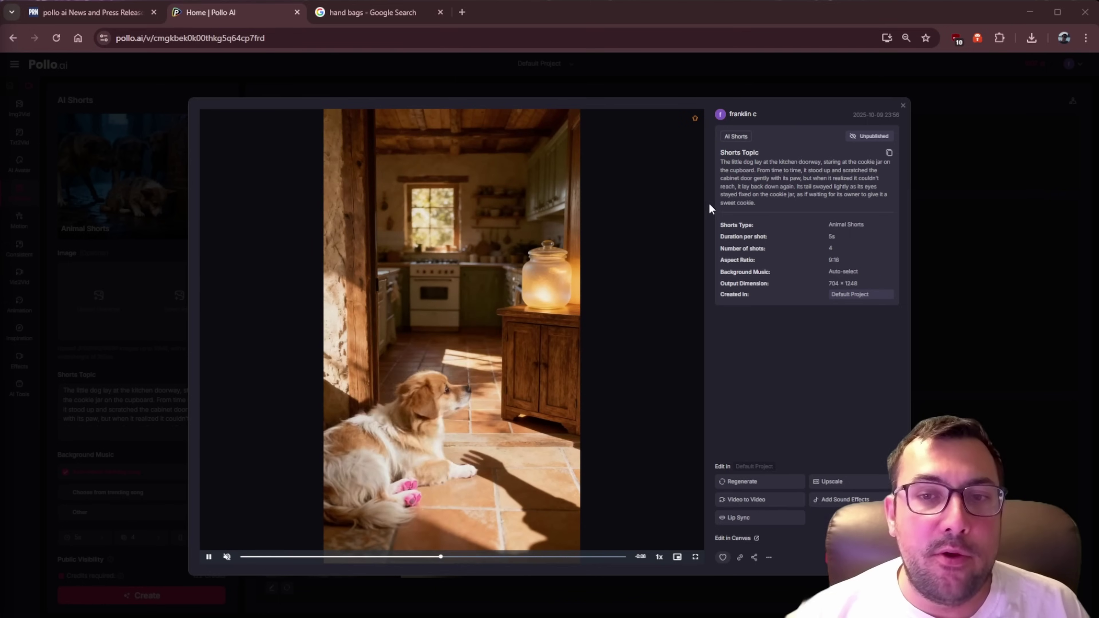
pyautogui.moveTo(719, 159); pyautogui.dragTo(899, 200)
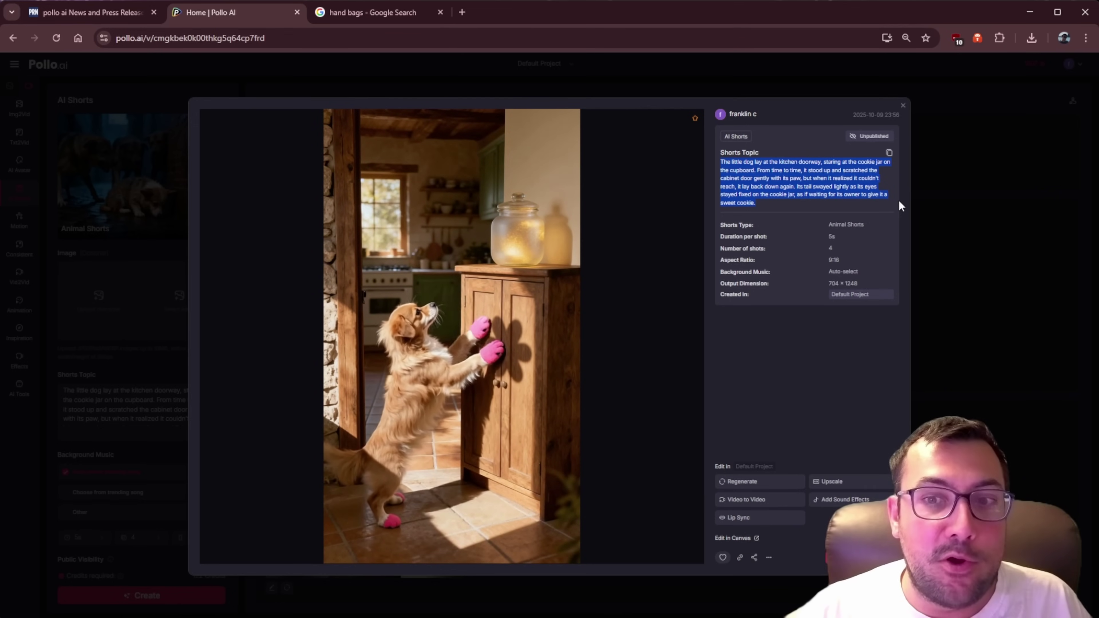
pyautogui.moveTo(535, 294)
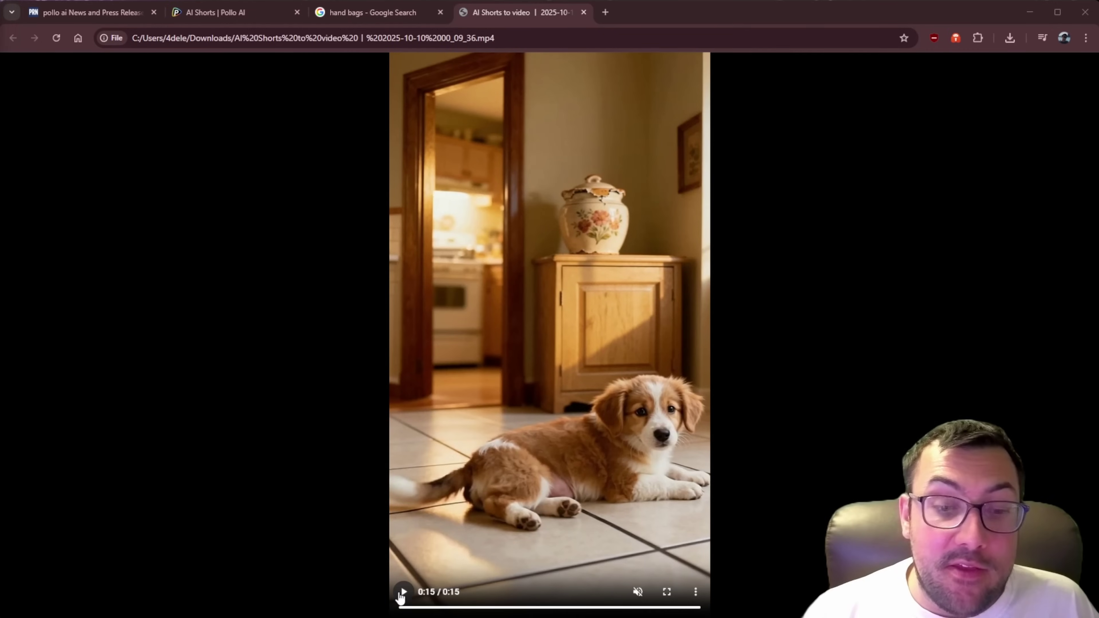
# Replay the downloaded dog short MP4 from the start in Chrome
pyautogui.click(403, 592)
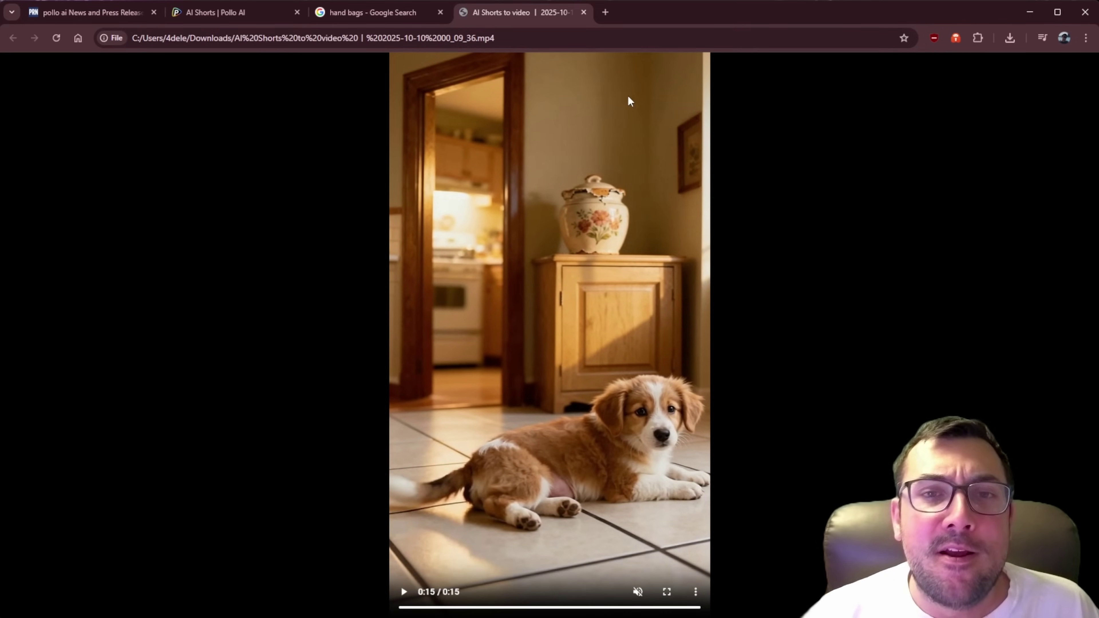
# Back in Pollo AI, switch to Soothing Shorts, add a character image, and paste the cat-rescue topic
pyautogui.click(583, 12)
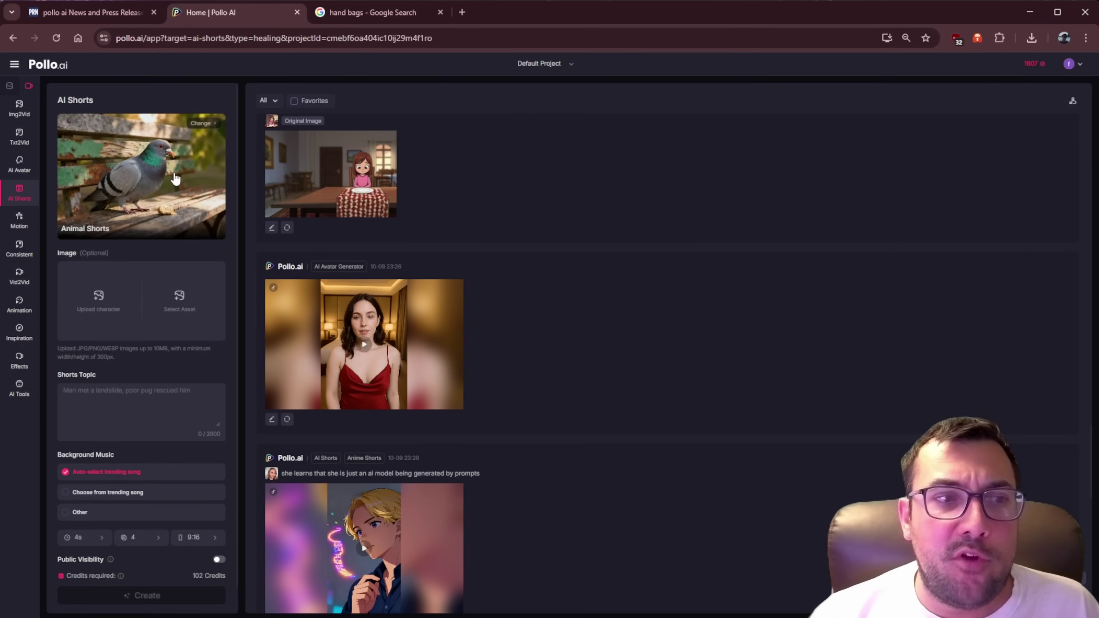
pyautogui.click(168, 199)
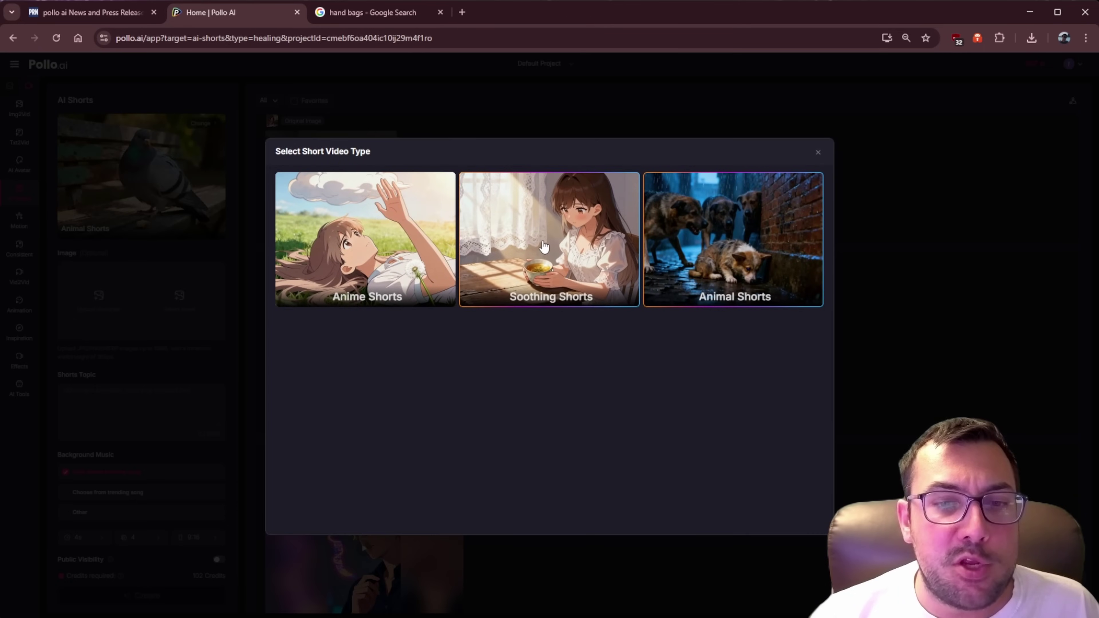
pyautogui.click(555, 242)
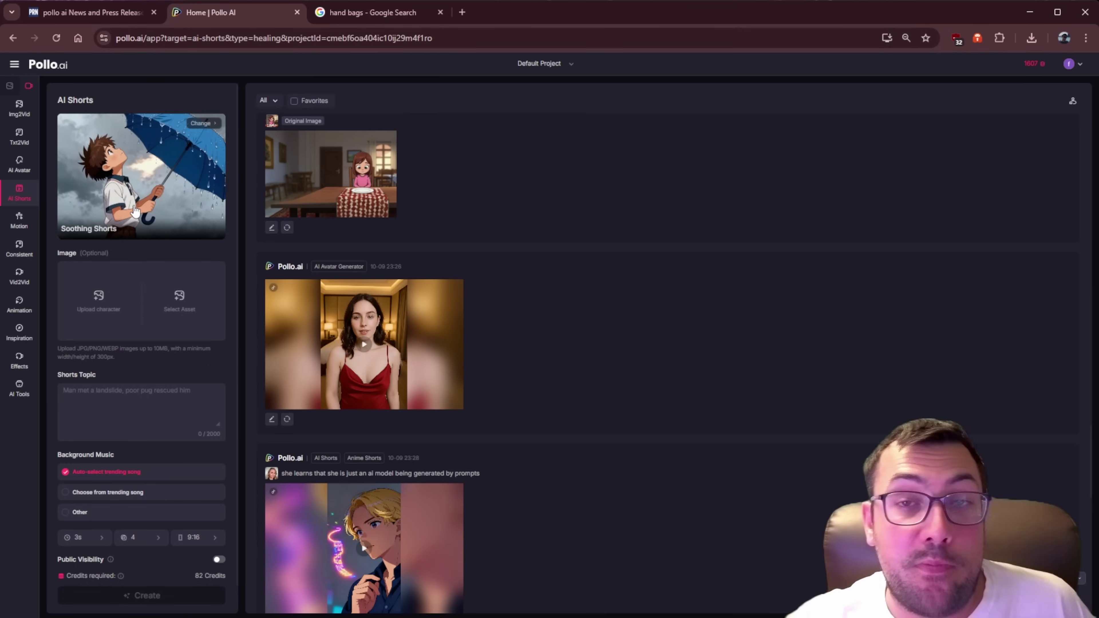
pyautogui.click(93, 308)
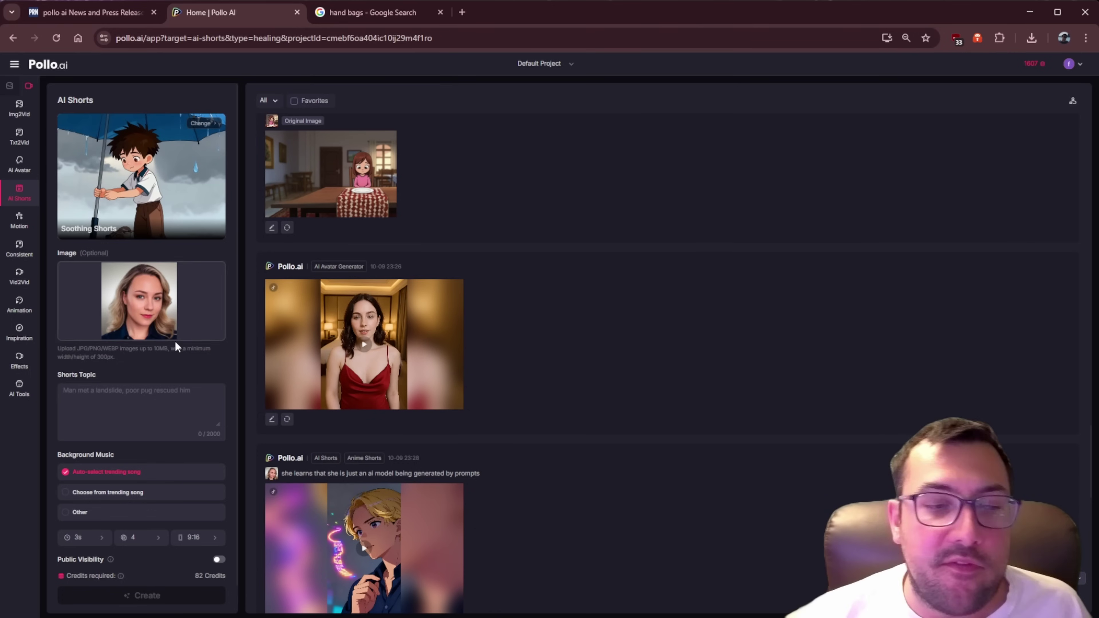
pyautogui.click(138, 399)
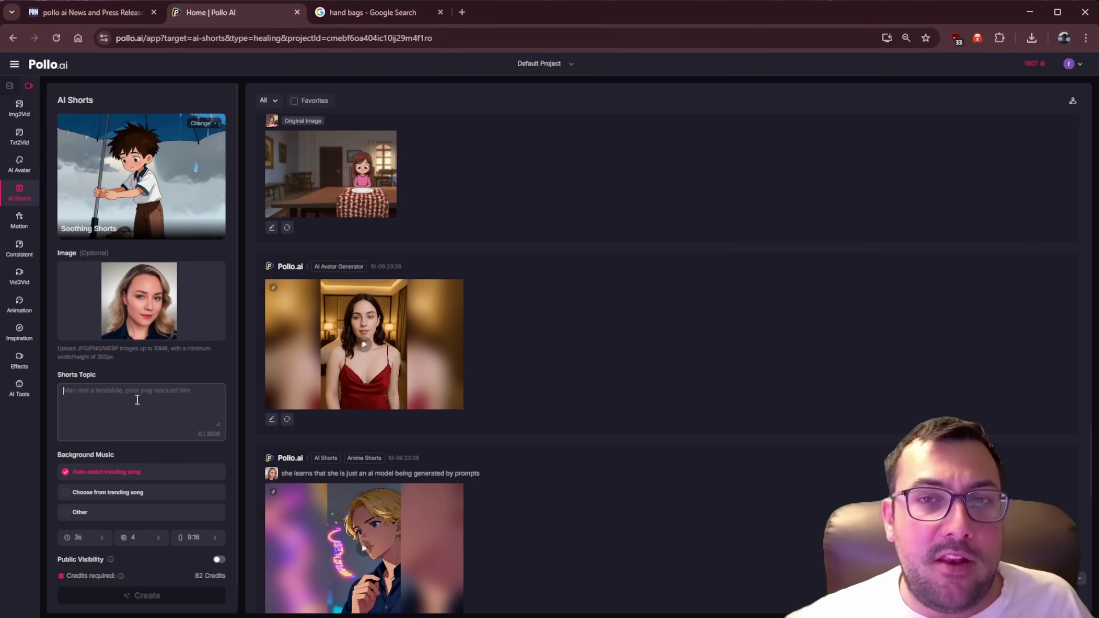
pyautogui.write('woman rescues a cat from a tree using a ladder')
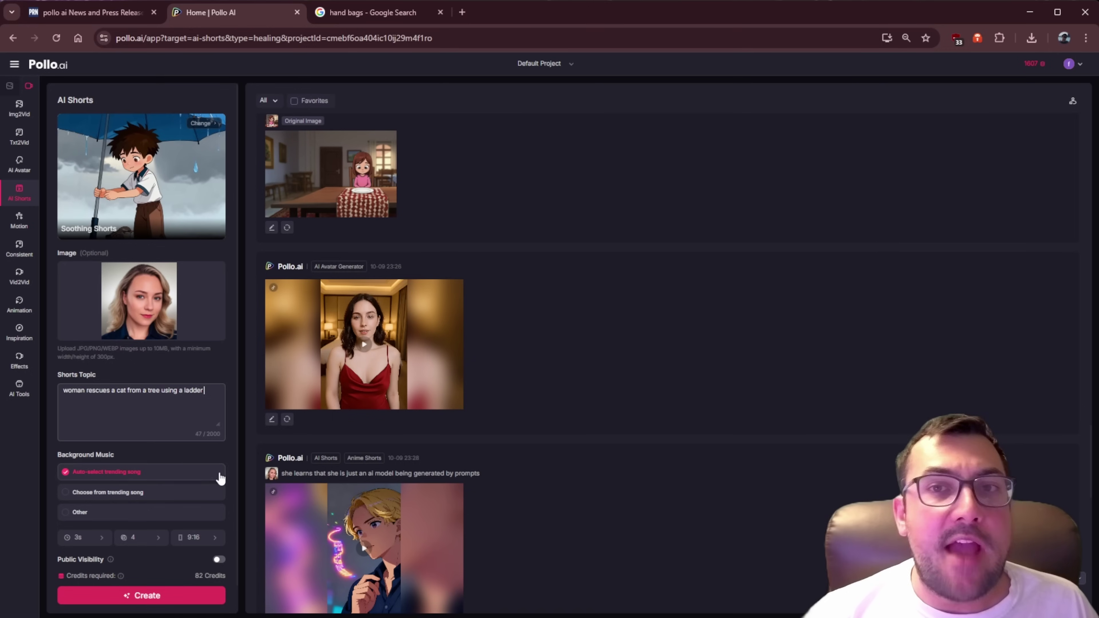
# Set each shot to 4 seconds and keep the shot count at 4
pyautogui.scroll(-1, 164, 410)
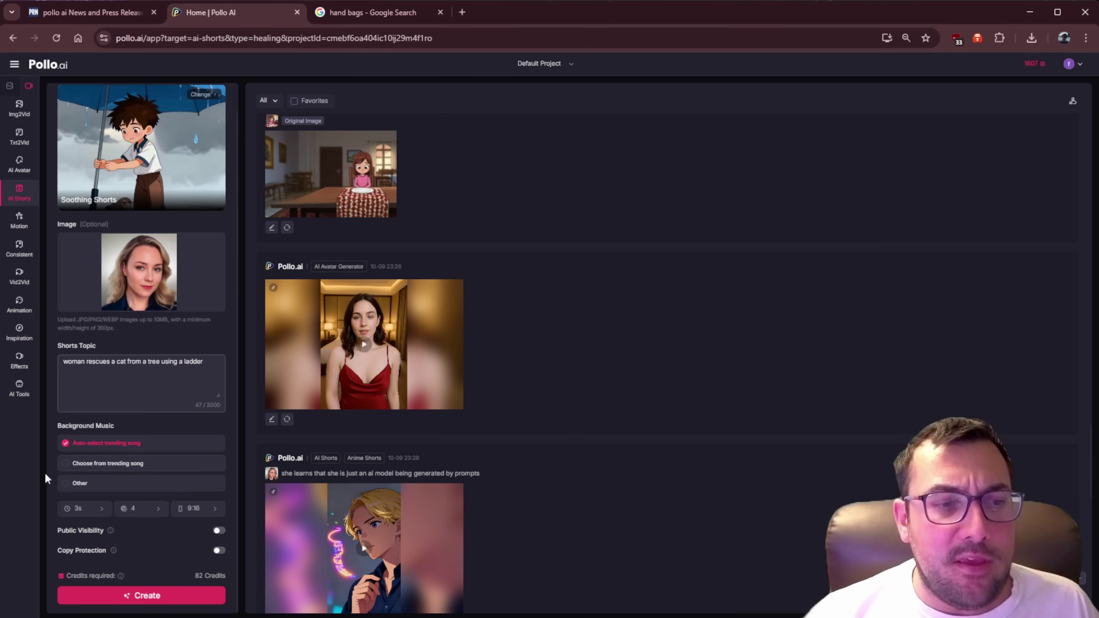
pyautogui.click(95, 515)
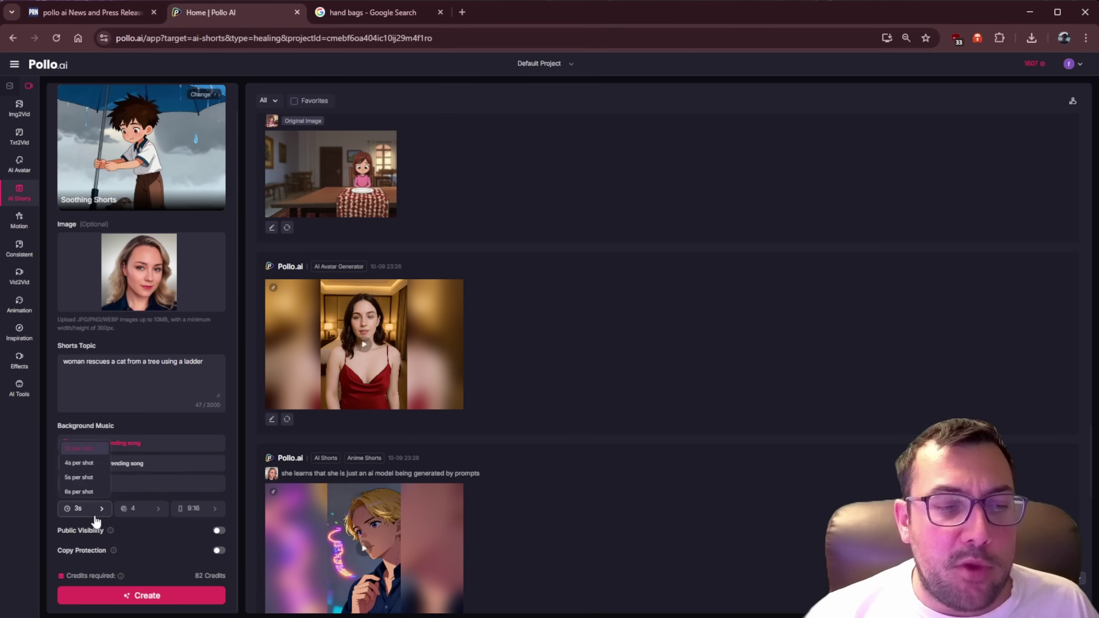
pyautogui.click(86, 467)
pyautogui.click(140, 511)
pyautogui.click(138, 515)
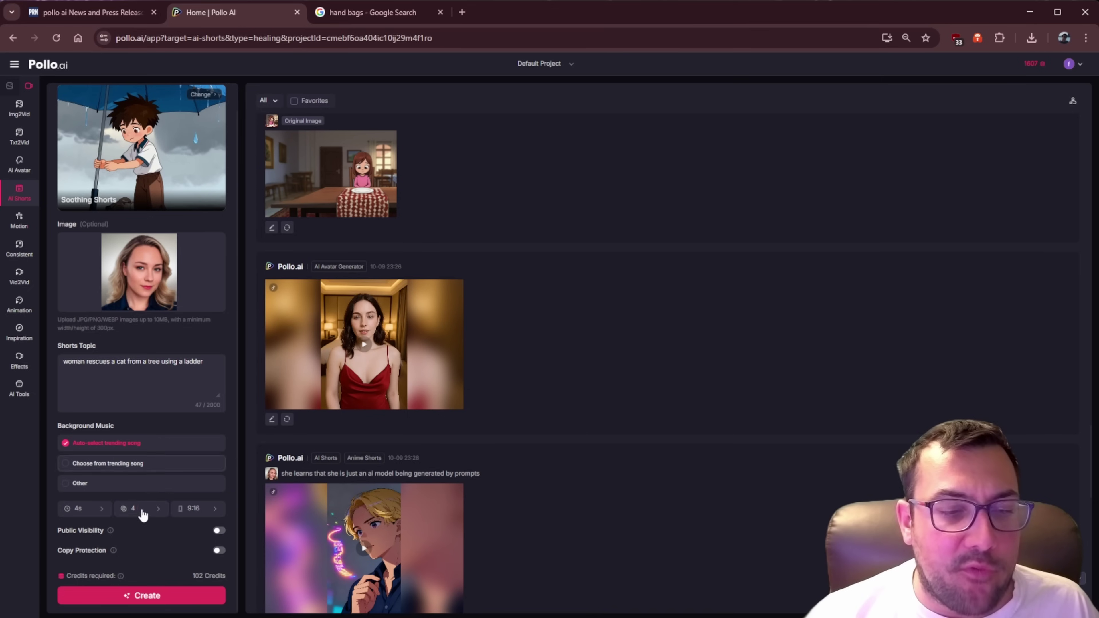
pyautogui.click(148, 515)
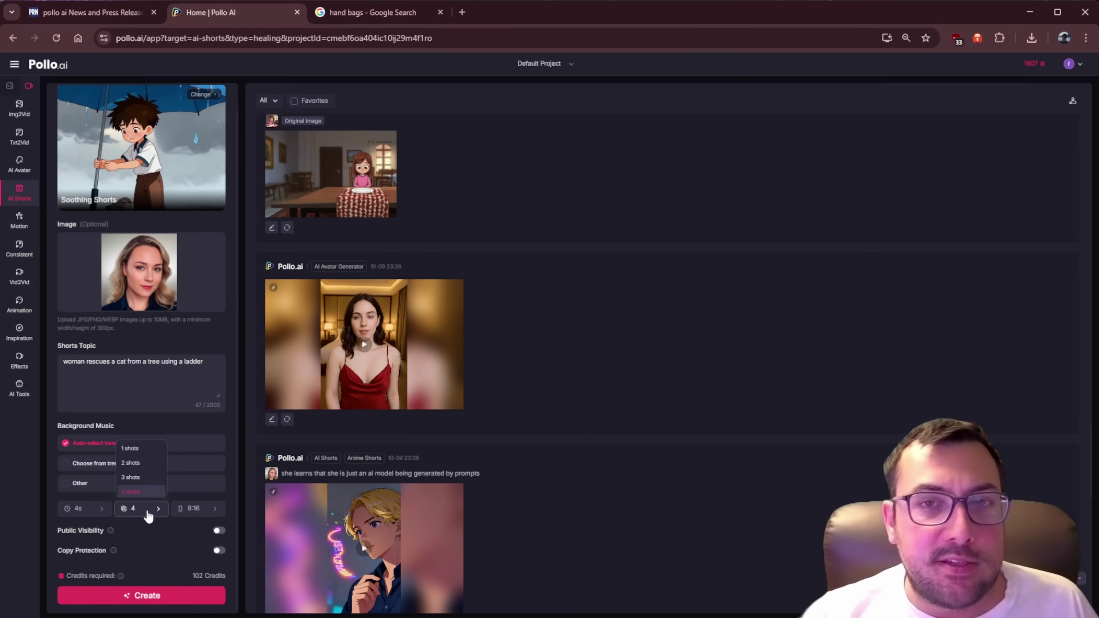
pyautogui.click(151, 565)
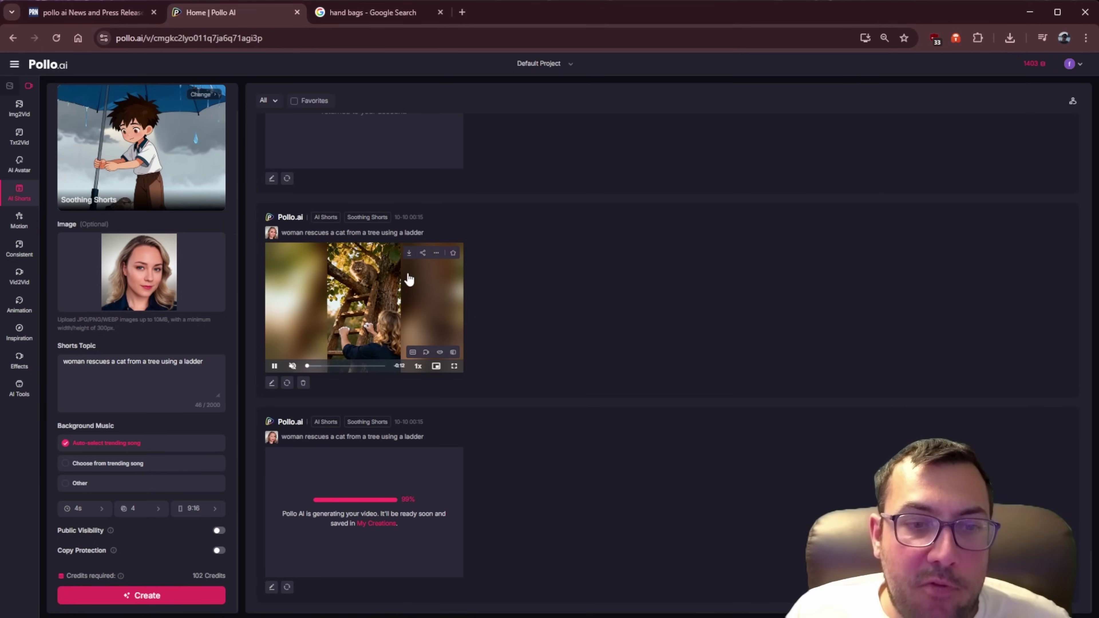
# Play the finished 'woman rescues a cat from a tree' short
pyautogui.click(370, 304)
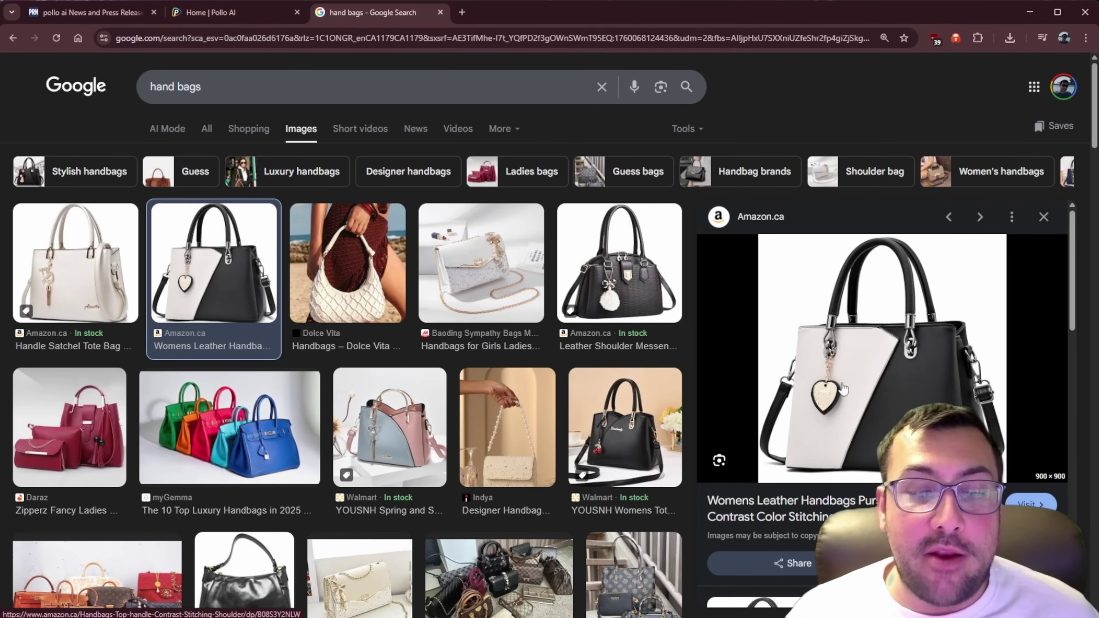
# Scroll the black-and-white leather handbag preview, then switch back to the Pollo AI tab
pyautogui.scroll(-2, 869, 323)
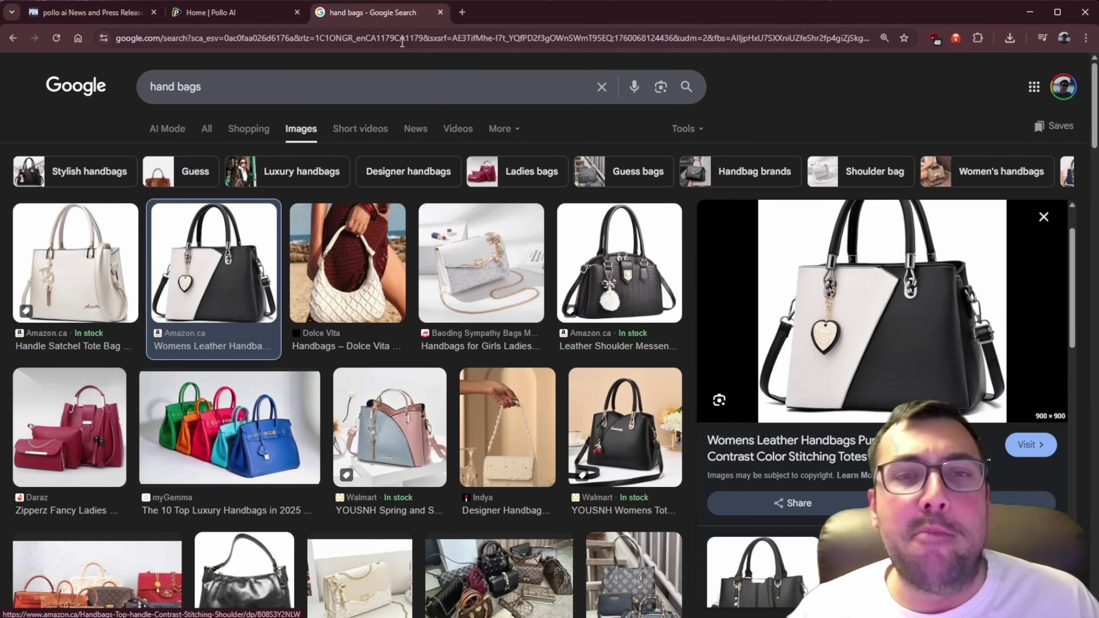
pyautogui.click(216, 12)
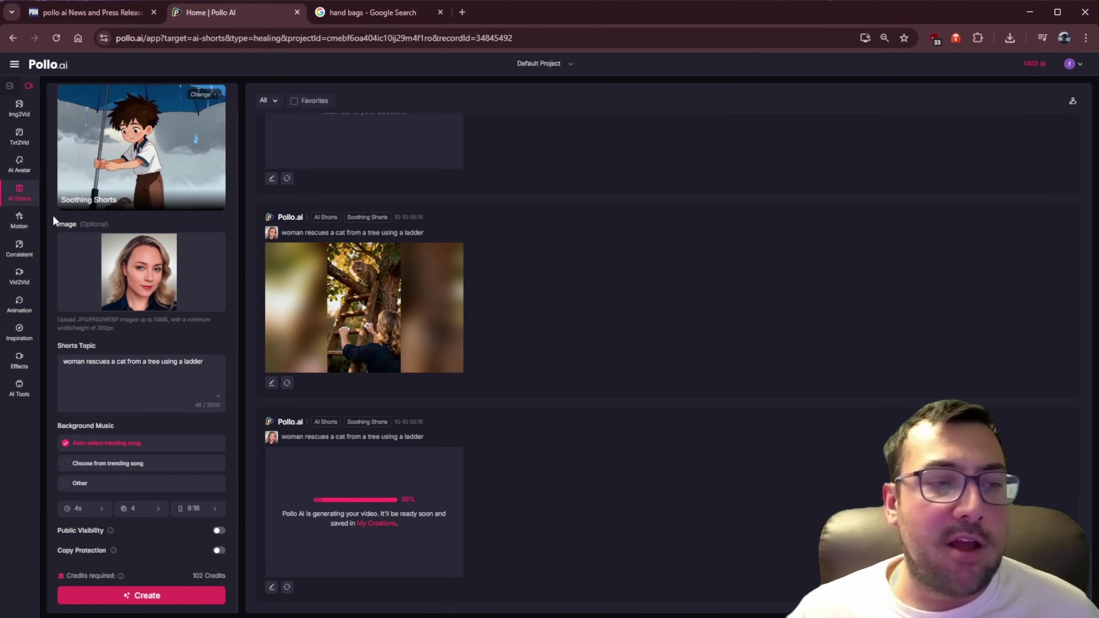
# In AI Avatar, browse Templates to Bags & Accessories and create a video like Chic Clara
pyautogui.click(20, 163)
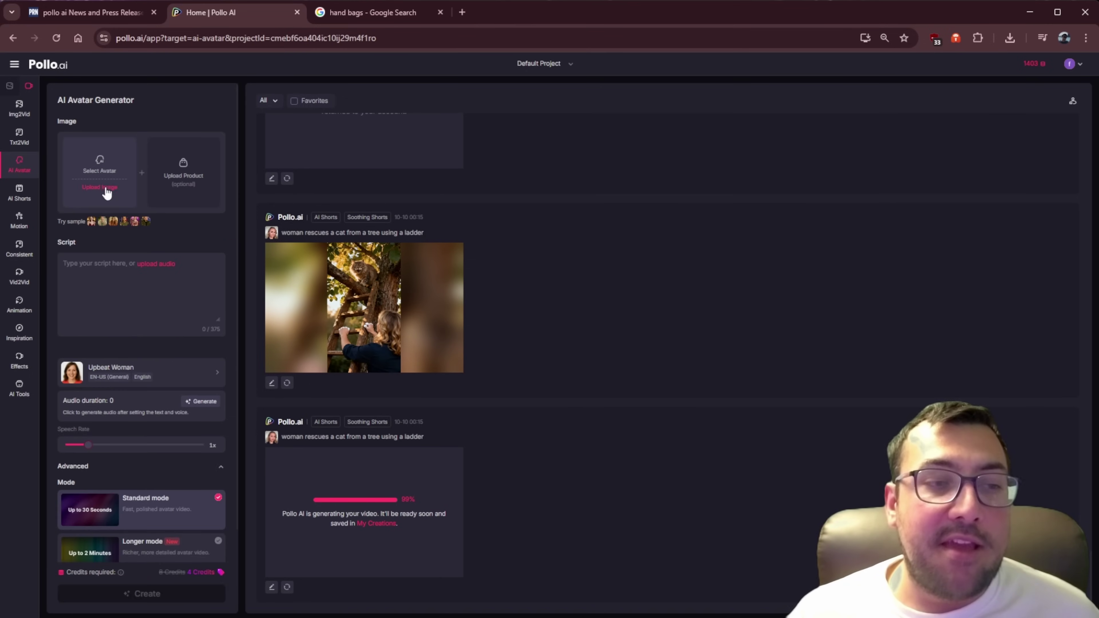
pyautogui.click(113, 172)
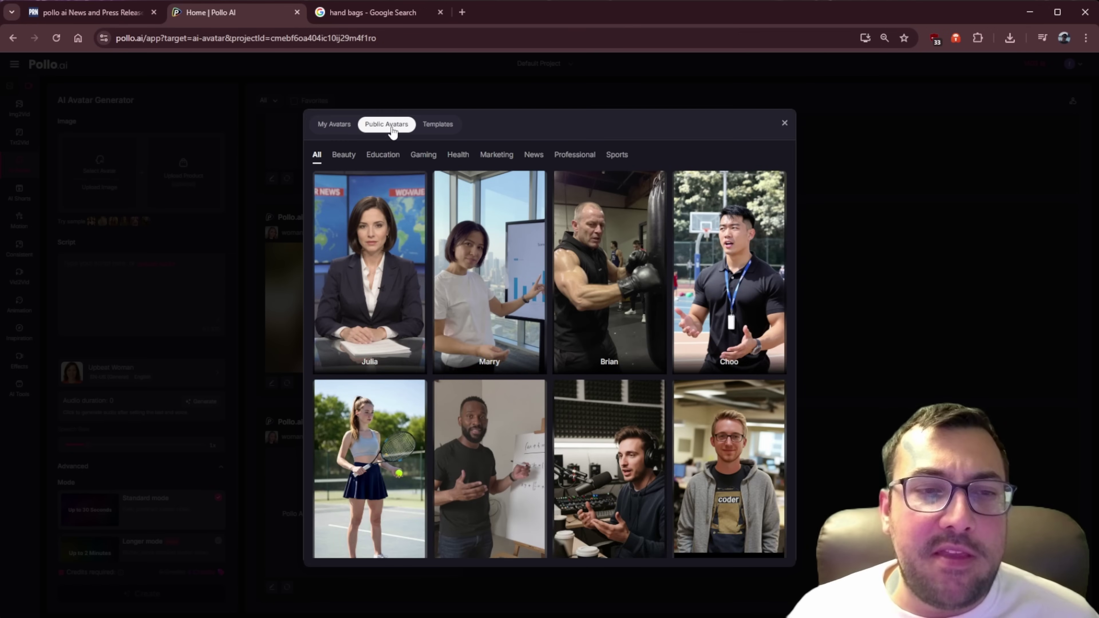
pyautogui.click(436, 126)
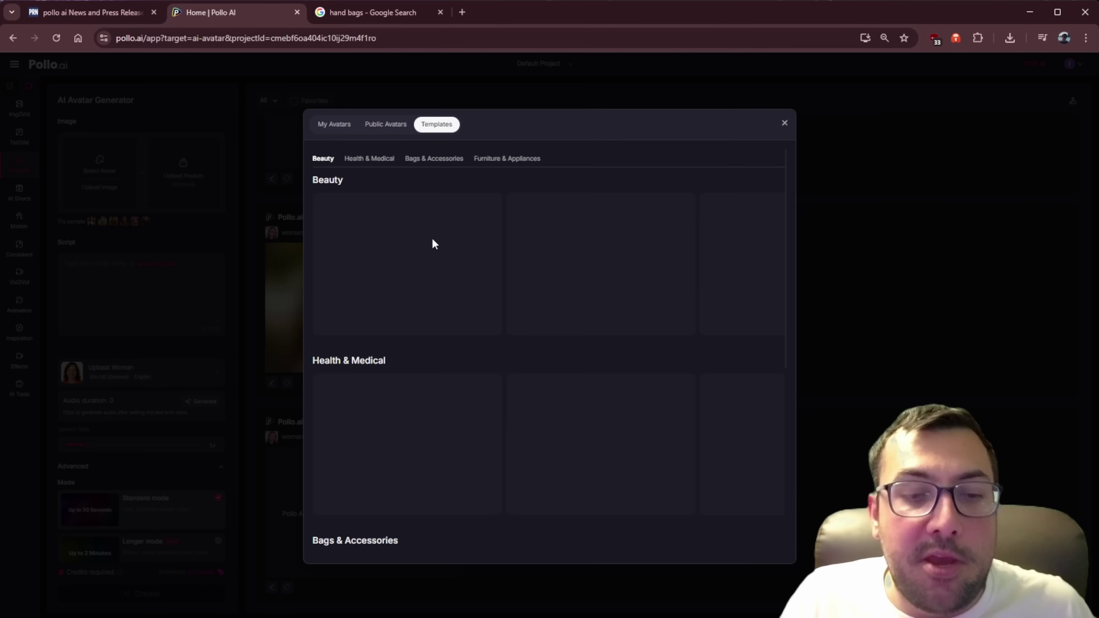
pyautogui.scroll(-6, 430, 250)
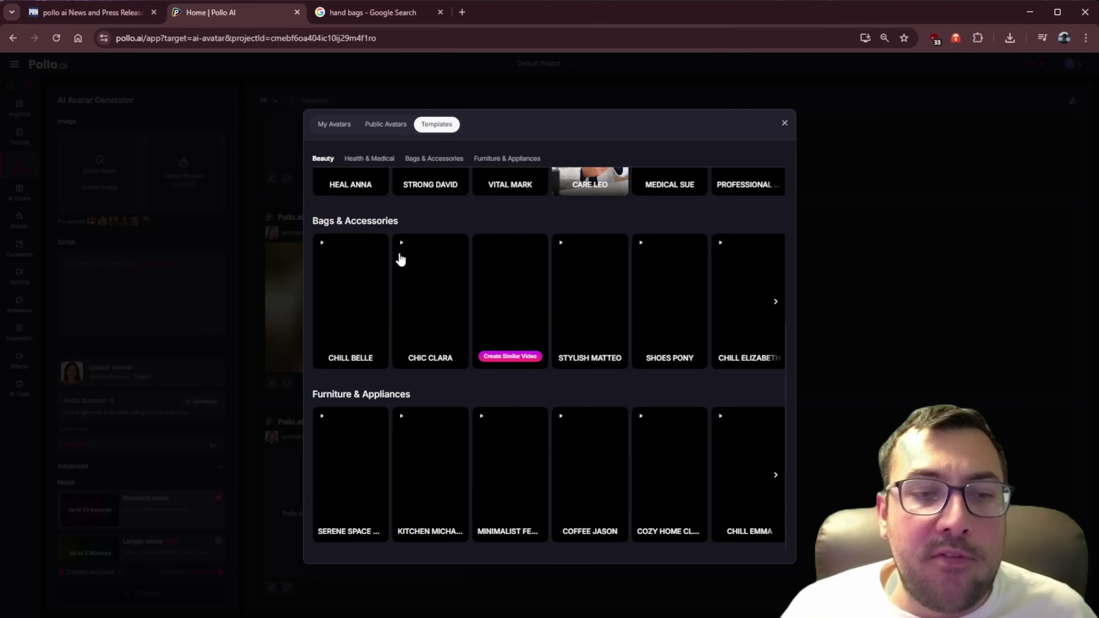
pyautogui.moveTo(388, 269)
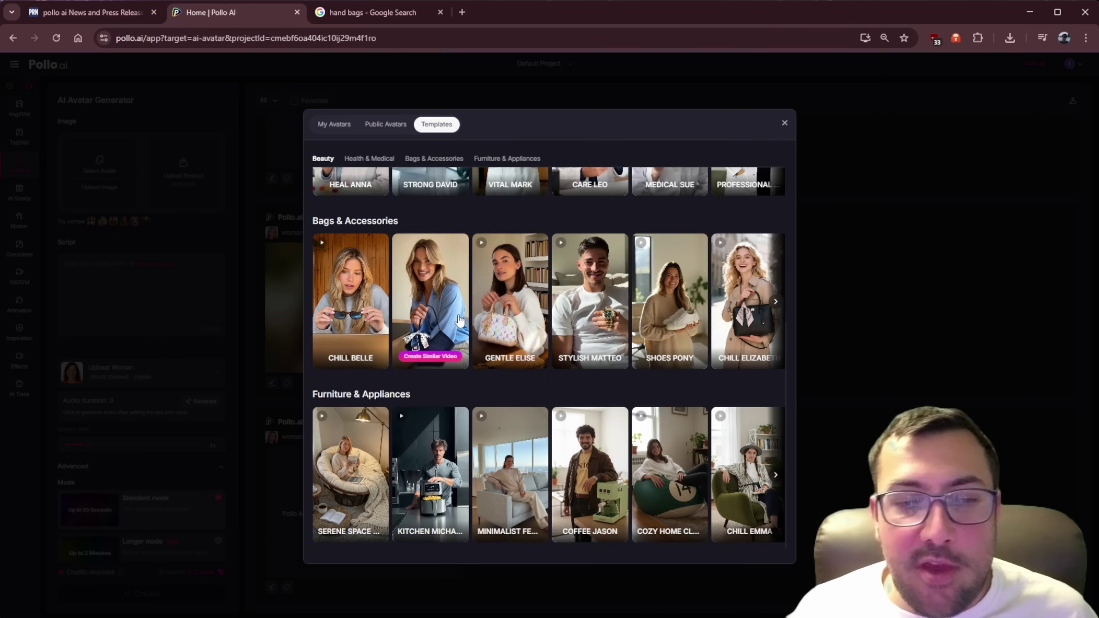
pyautogui.click(445, 357)
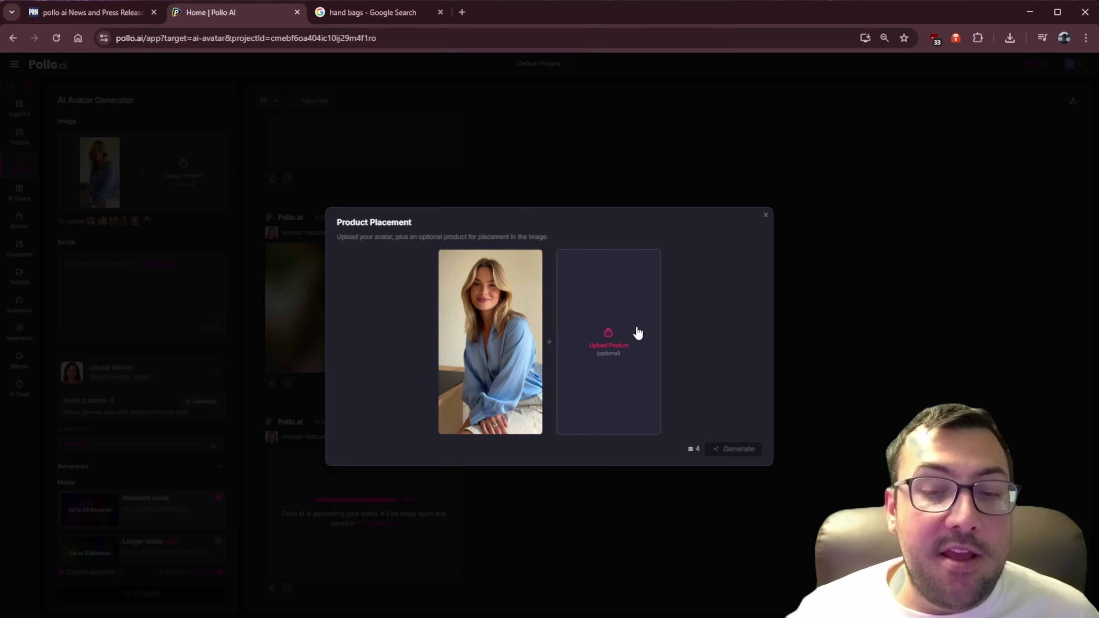
# Upload the handbag image, generate product shots, and confirm the fourth as the avatar image
pyautogui.click(636, 360)
pyautogui.click(747, 453)
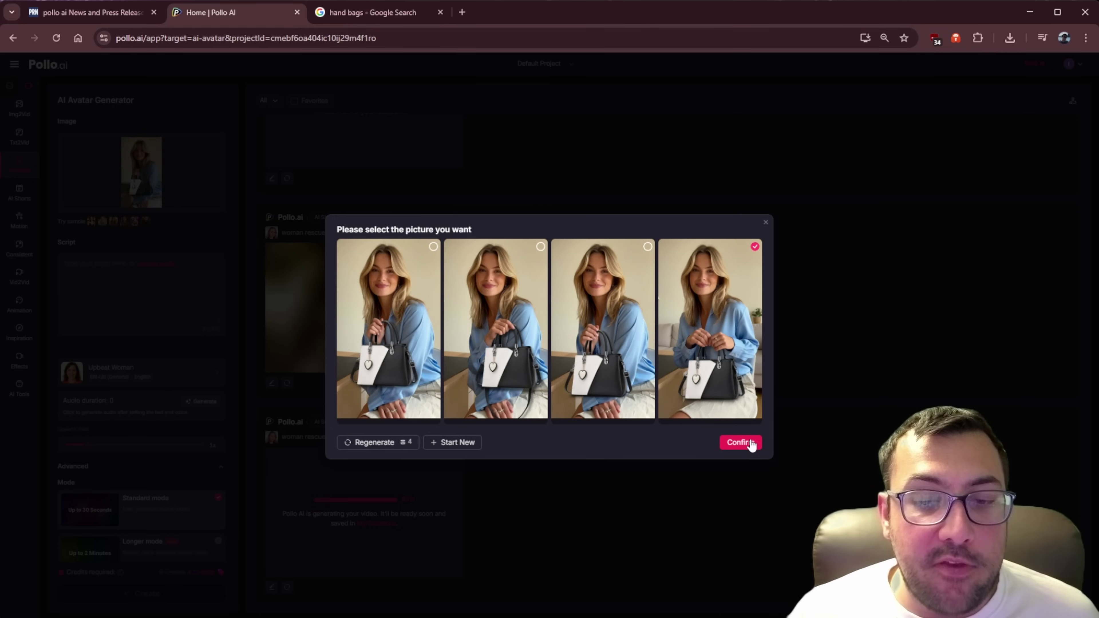
pyautogui.click(797, 338)
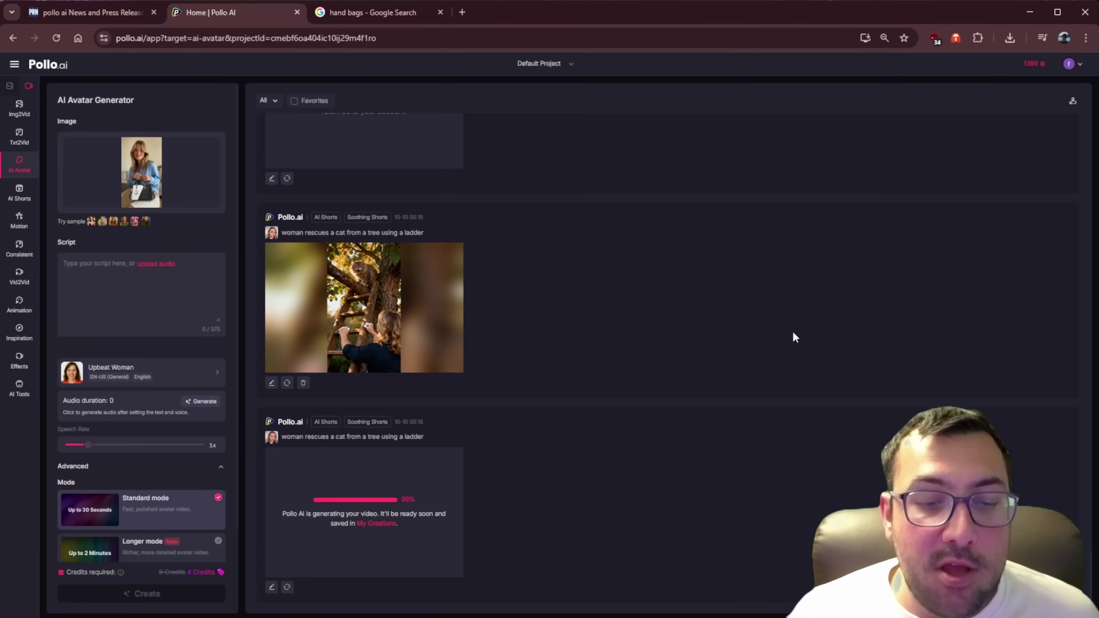
# Enter the script 'I bought this purse from amazon. it is the best.' for the handbag avatar
pyautogui.moveTo(189, 180)
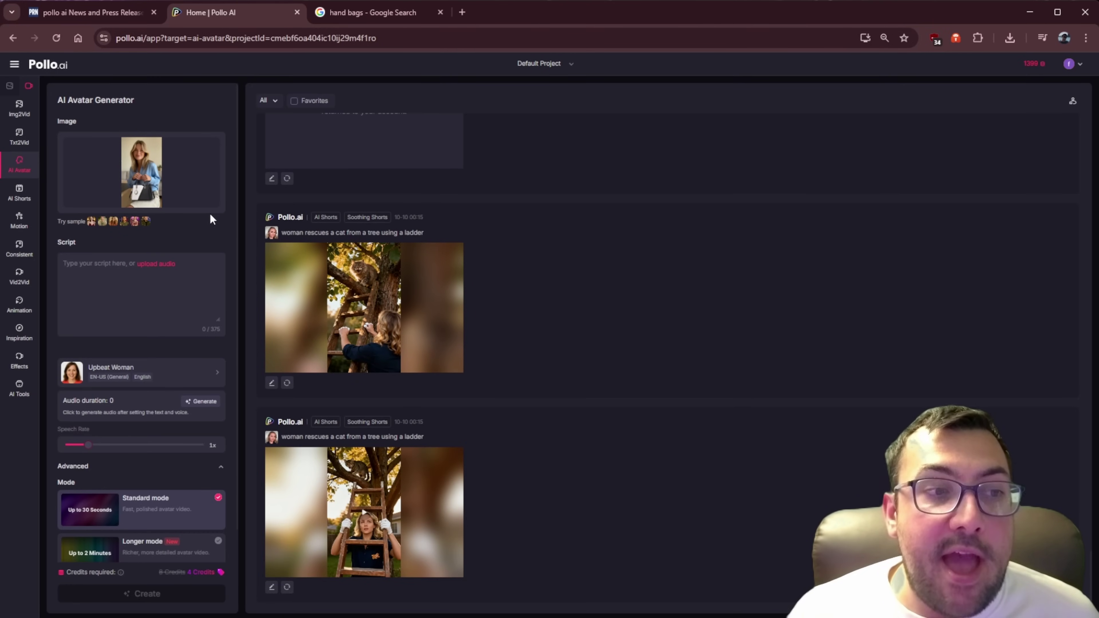
pyautogui.click(160, 312)
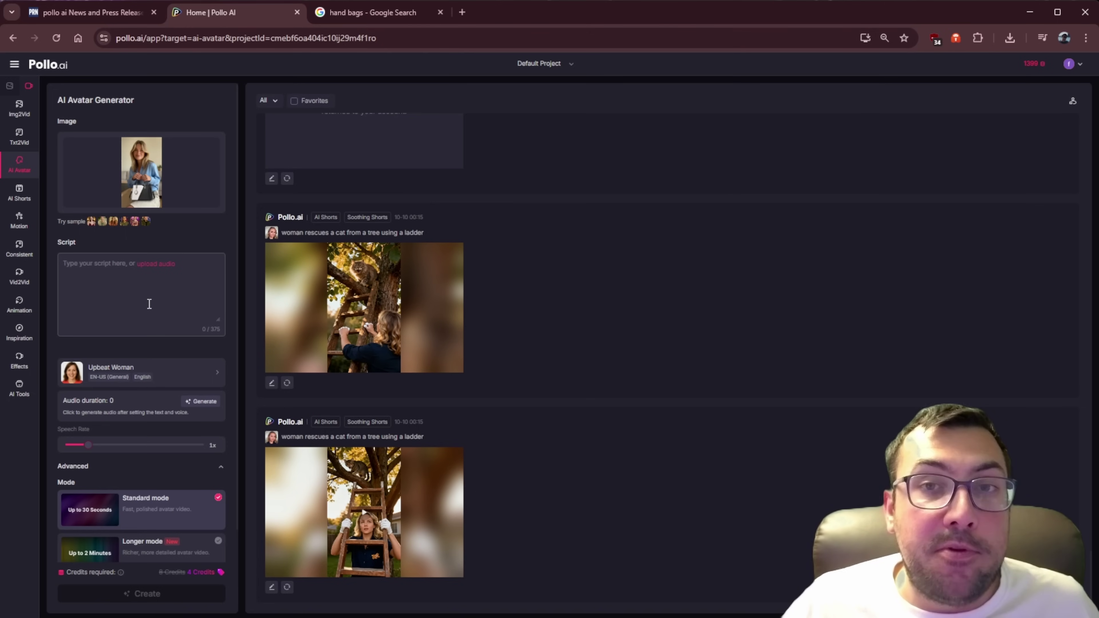
pyautogui.write('I bought this purse from amazon. it is the best')
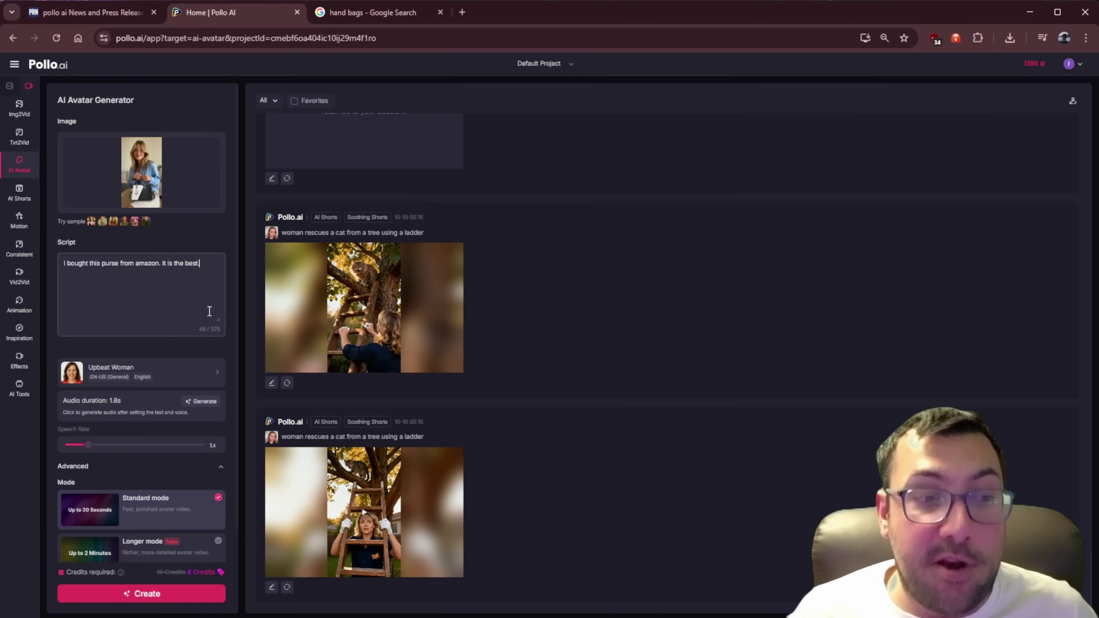
# Browse the voice list and keep Upbeat Woman as the avatar's voice
pyautogui.click(208, 372)
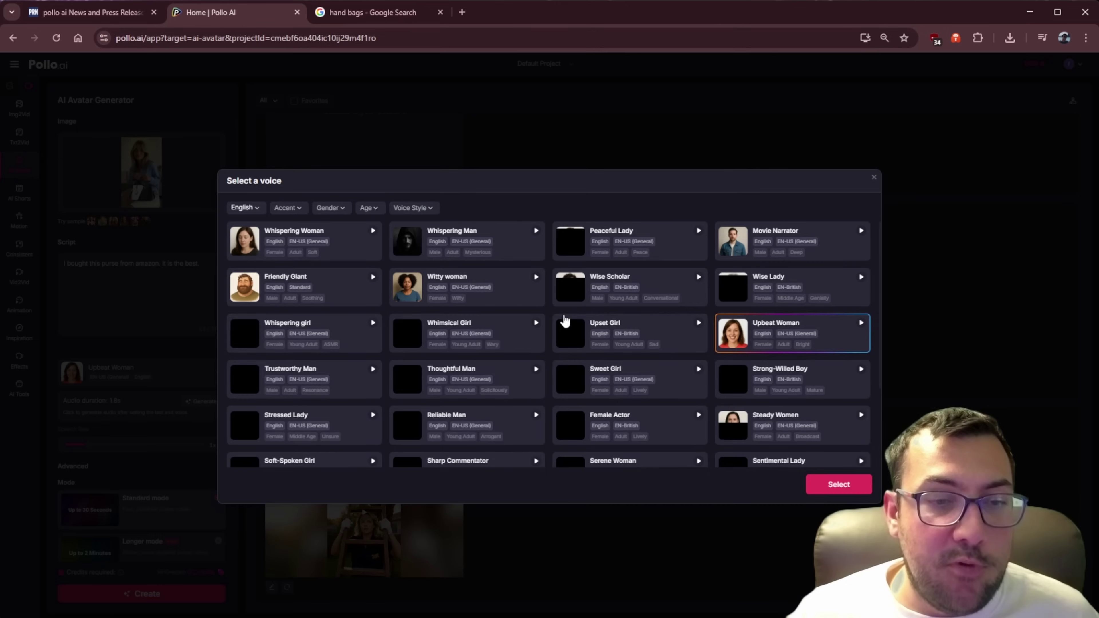
pyautogui.scroll(-10, 599, 338)
pyautogui.scroll(-15, 599, 338)
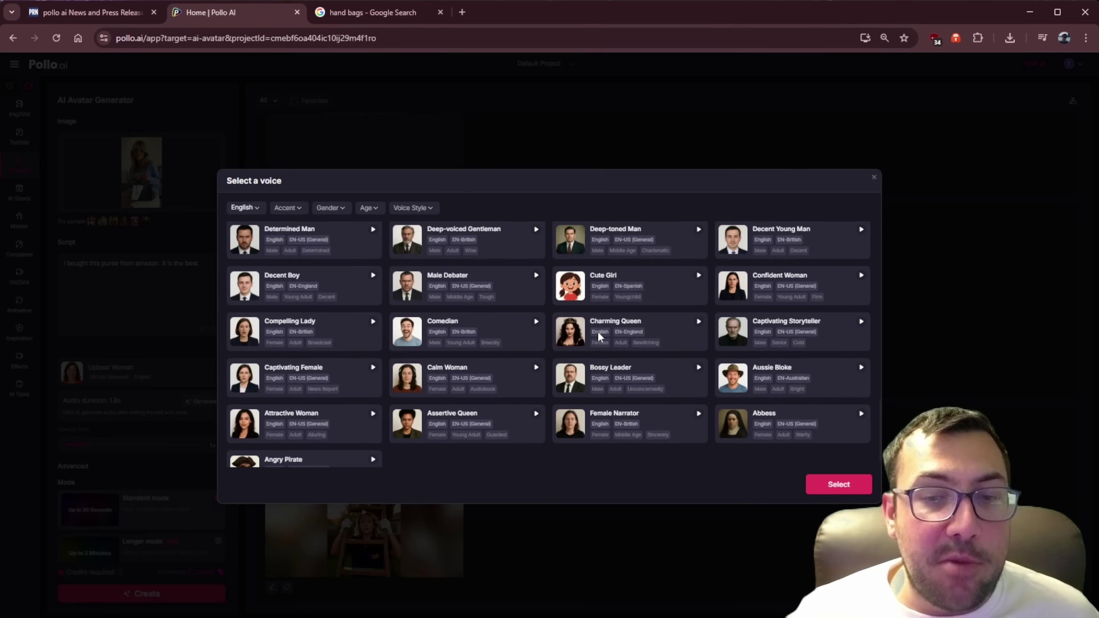
pyautogui.scroll(-3, 598, 334)
pyautogui.scroll(12, 599, 335)
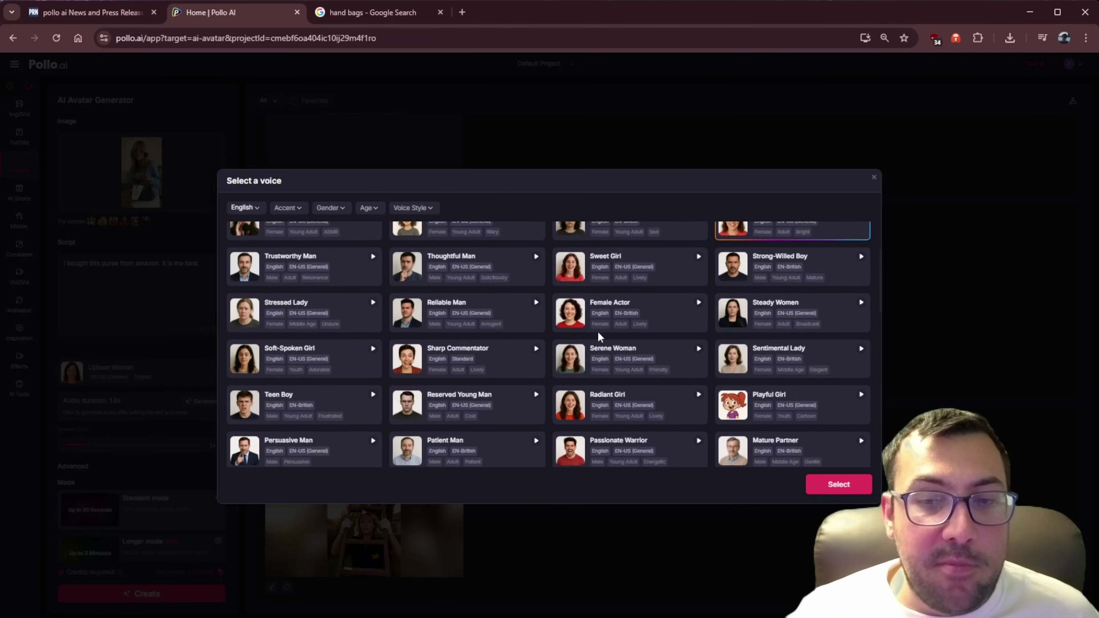
pyautogui.scroll(3, 599, 337)
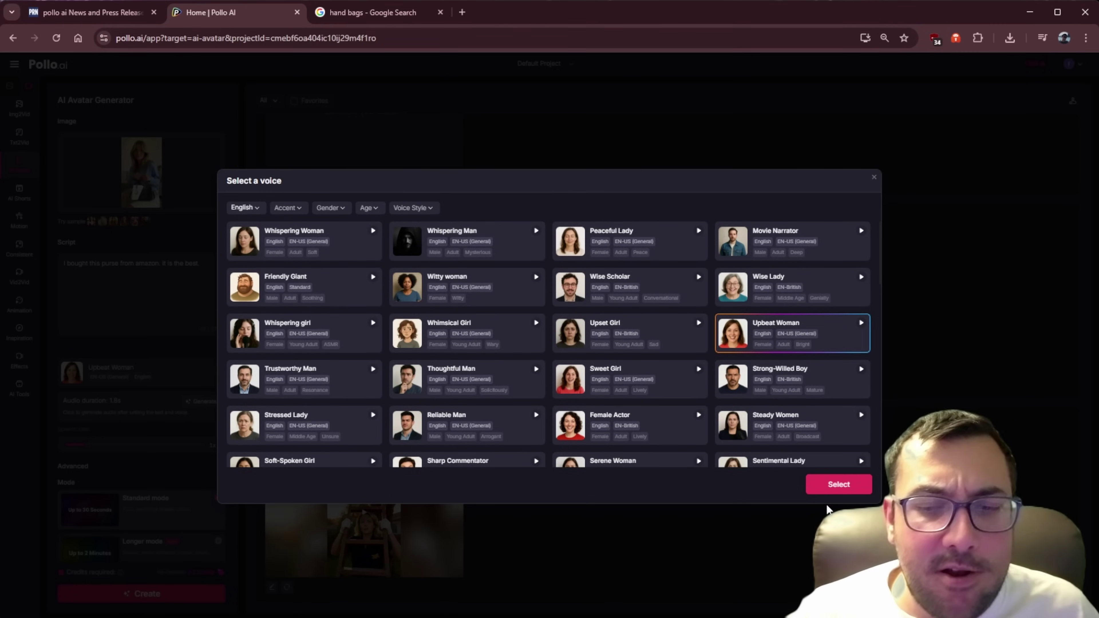
pyautogui.click(829, 492)
pyautogui.scroll(-3, 181, 407)
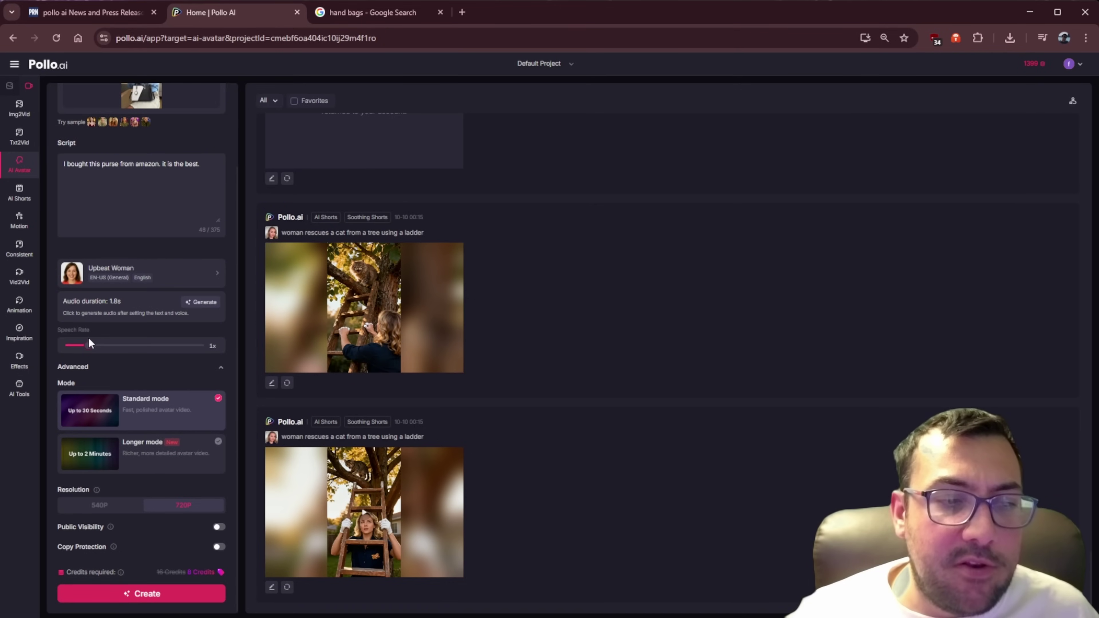
# Raise the speech rate to 1.7x and switch the avatar to Longer mode
pyautogui.moveTo(87, 345)
pyautogui.mouseDown()
pyautogui.moveTo(171, 350)
pyautogui.moveTo(79, 349)
pyautogui.moveTo(103, 346)
pyautogui.moveTo(91, 340)
pyautogui.mouseUp()
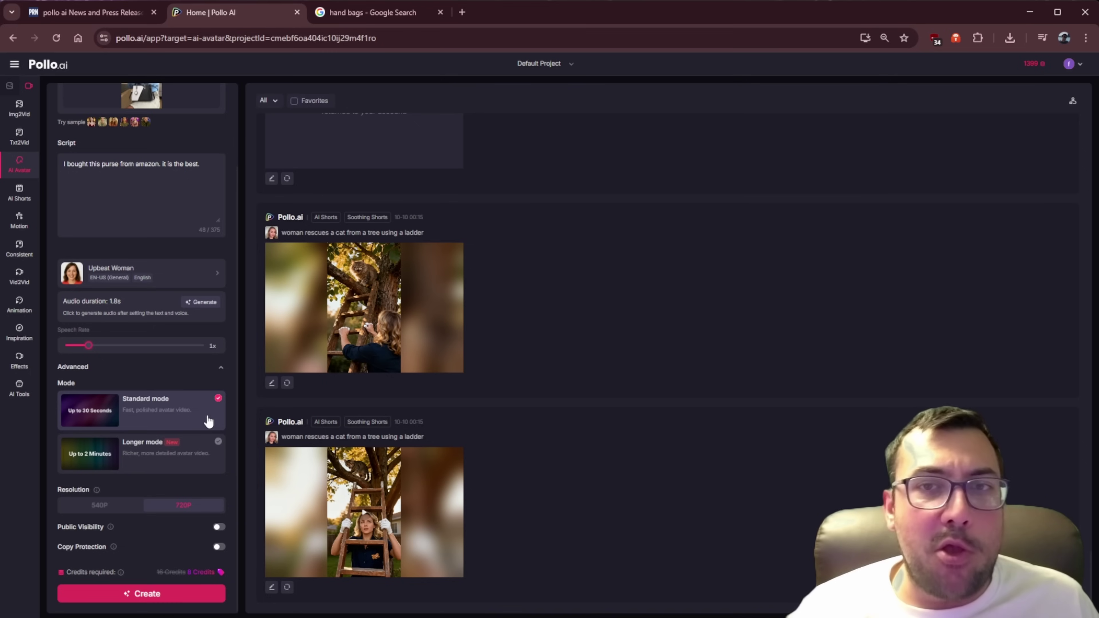
pyautogui.click(199, 461)
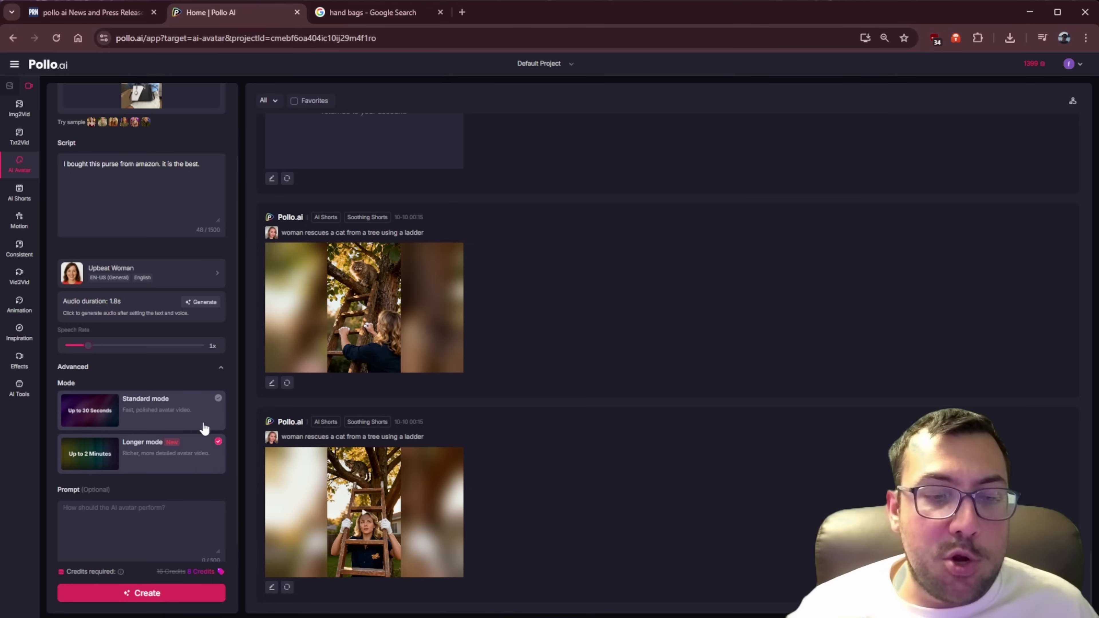
pyautogui.scroll(-2, 173, 476)
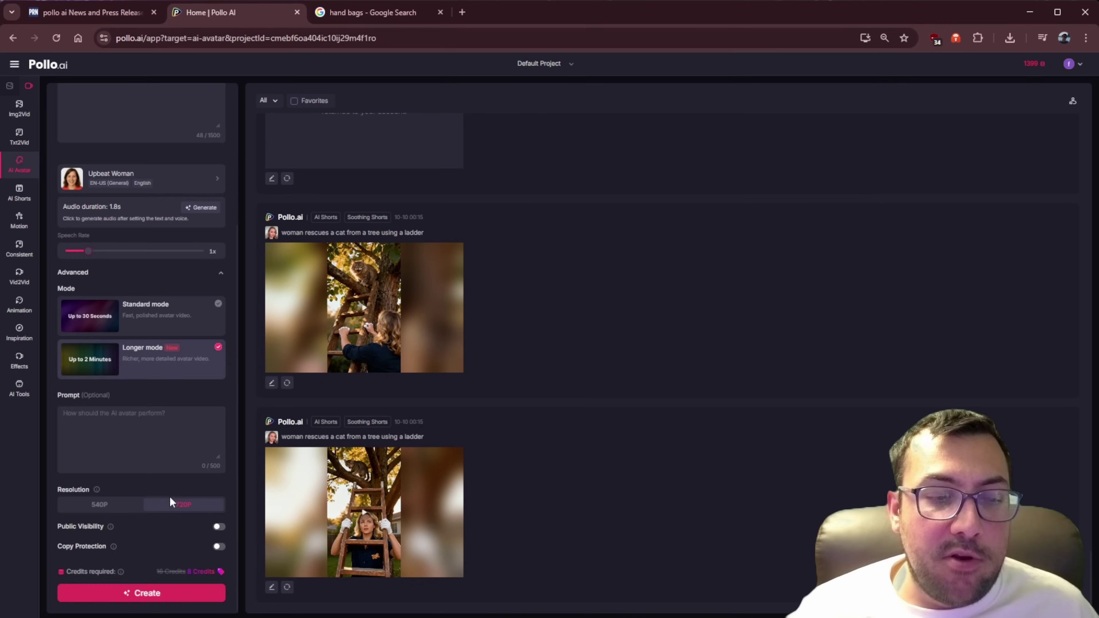
# Prompt 'the lady lifts the bag and shows it off to the camera' and generate the video
pyautogui.click(156, 420)
pyautogui.write('the lady lifts the bag and shows it off to the camera')
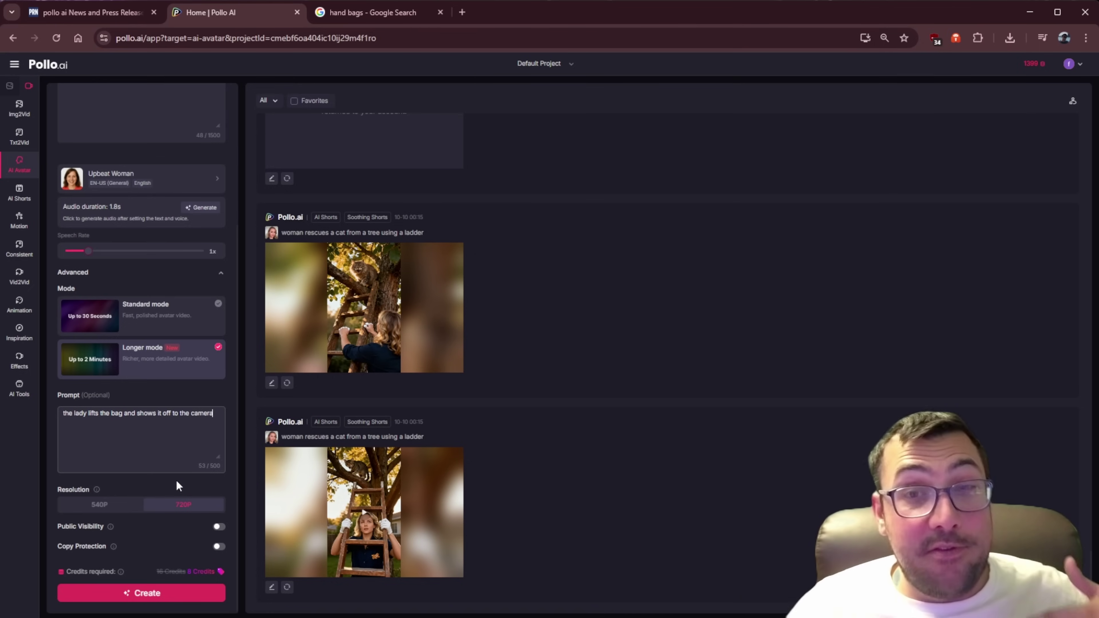
pyautogui.click(182, 593)
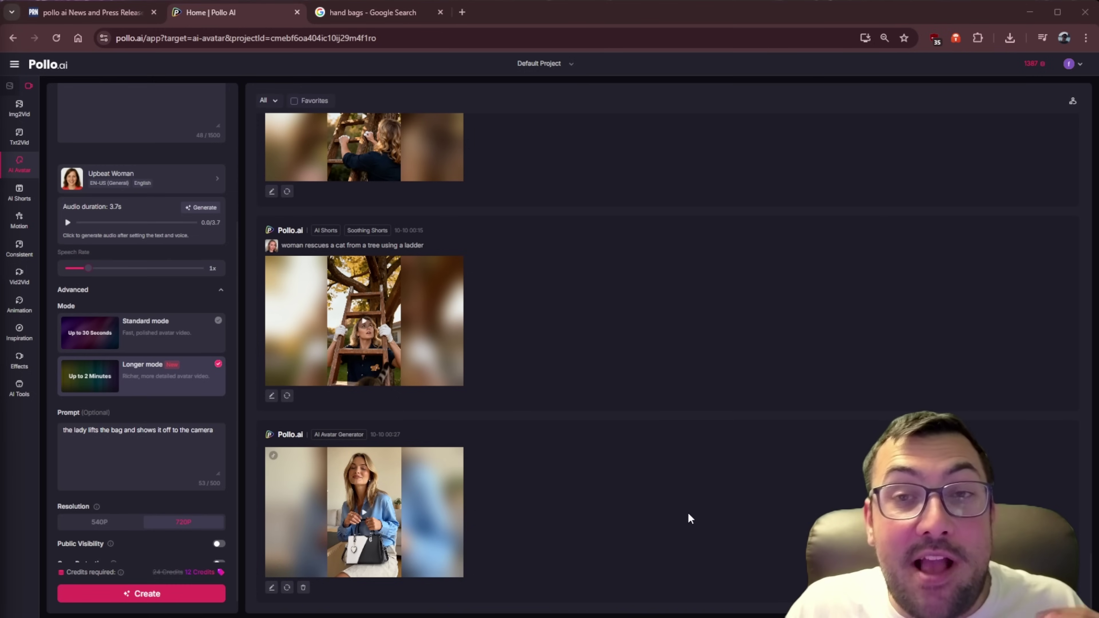
# Open the new handbag avatar video in the large viewer, check the source images, and replay it
pyautogui.click(391, 503)
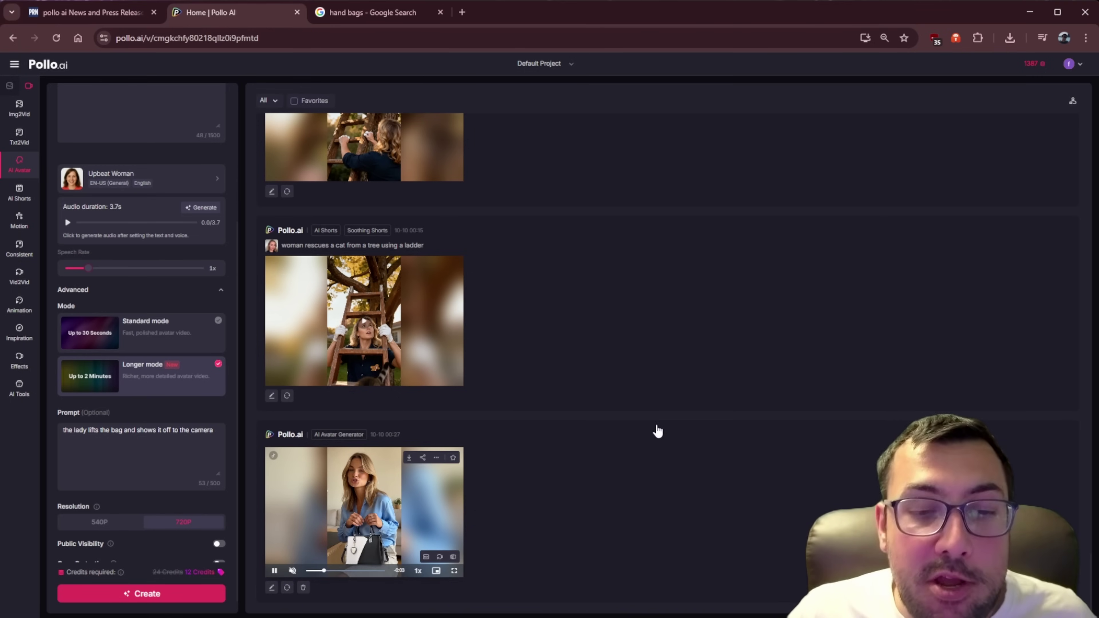
pyautogui.click(652, 430)
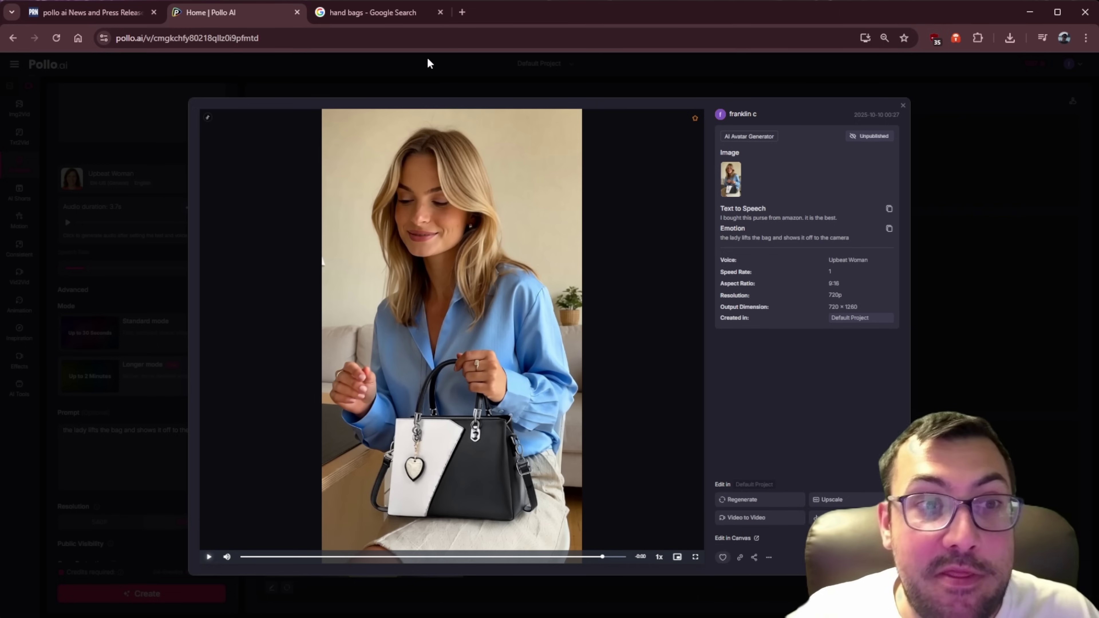
pyautogui.click(368, 12)
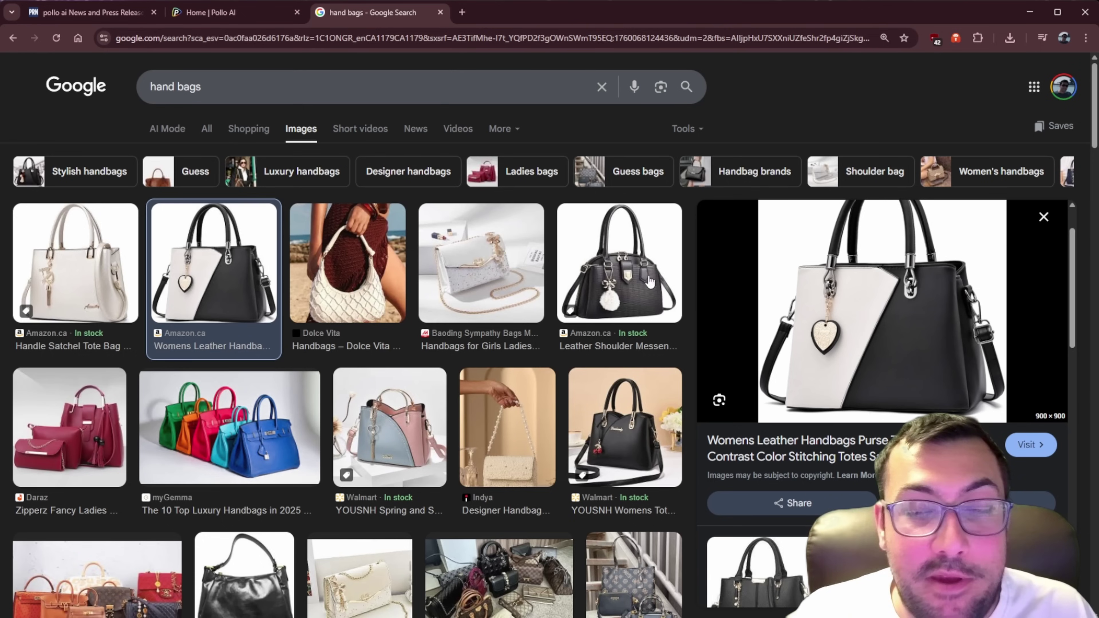
pyautogui.click(210, 12)
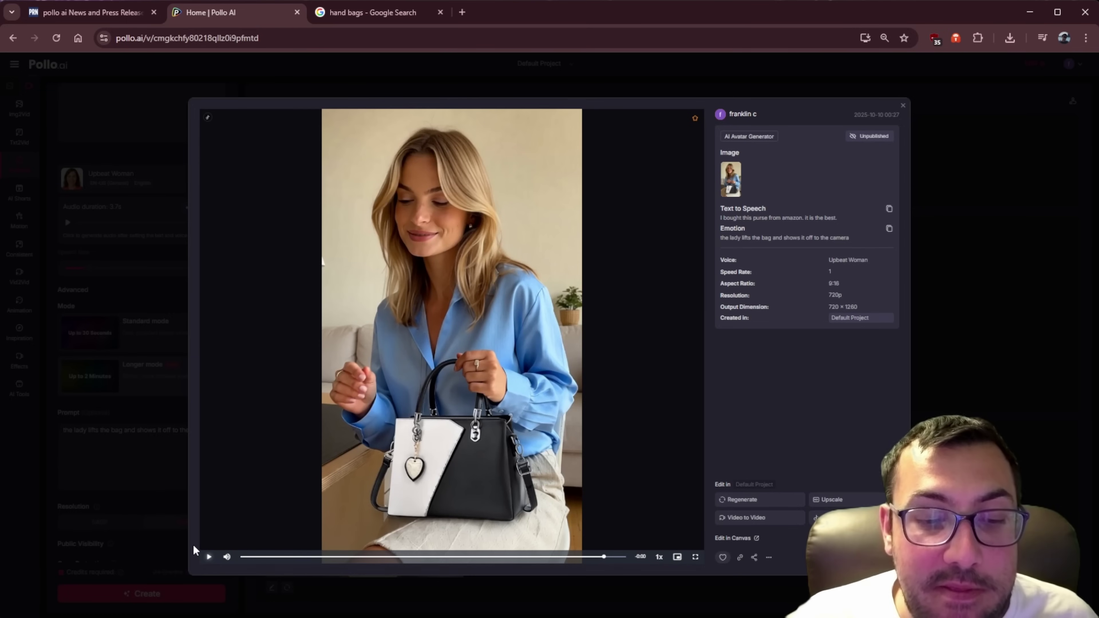
pyautogui.click(208, 557)
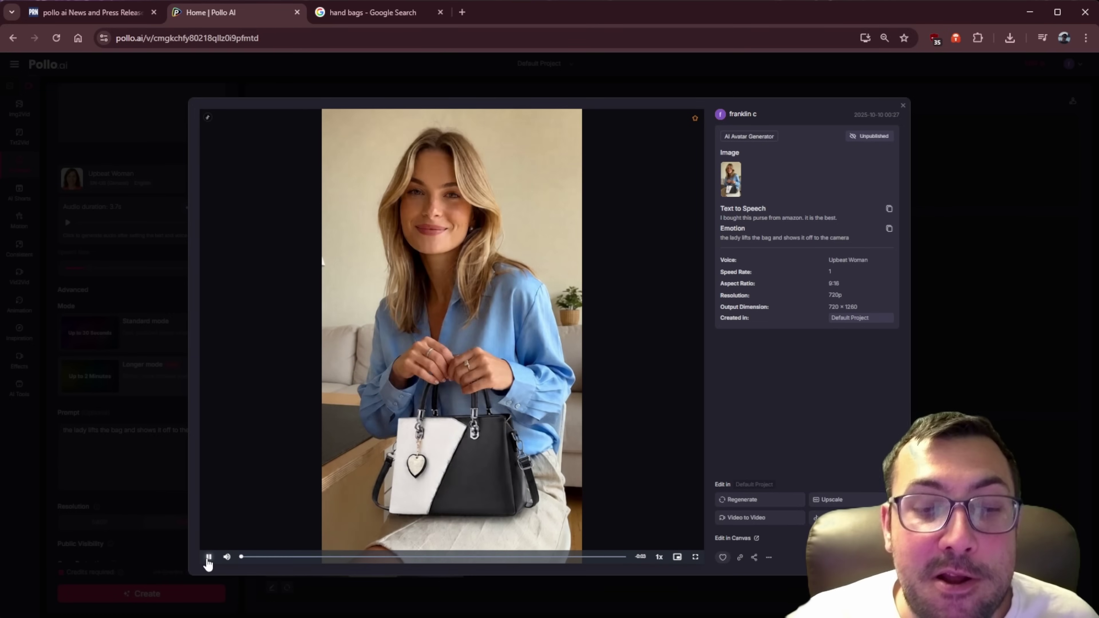
pyautogui.click(212, 559)
pyautogui.click(226, 557)
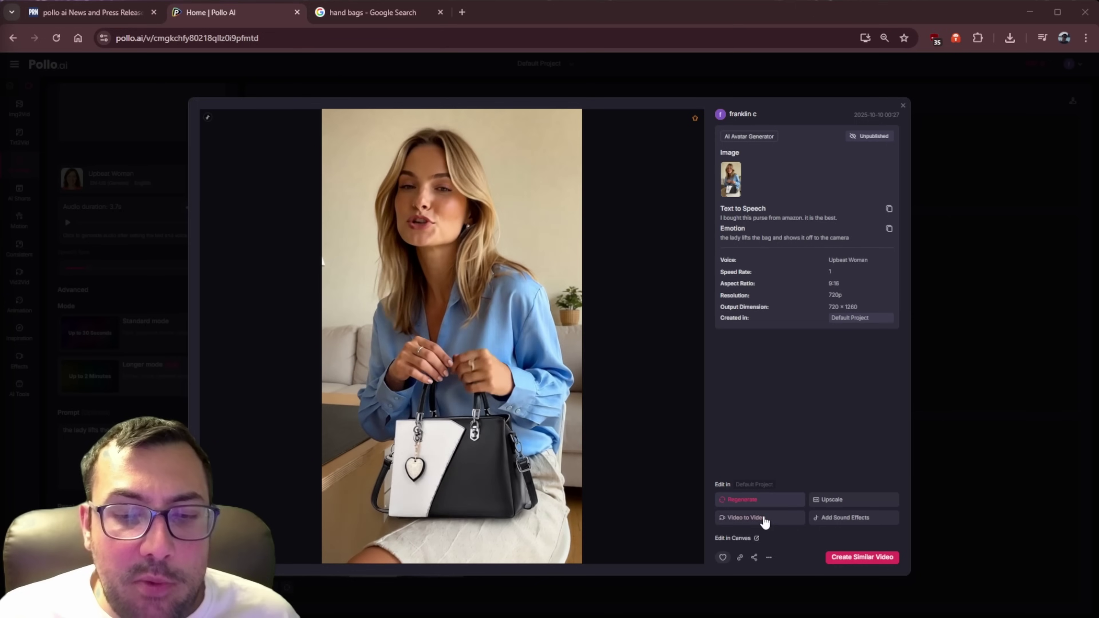
# Restyle the handbag video through Video to Video with the Pixel Art v3 style
pyautogui.click(763, 519)
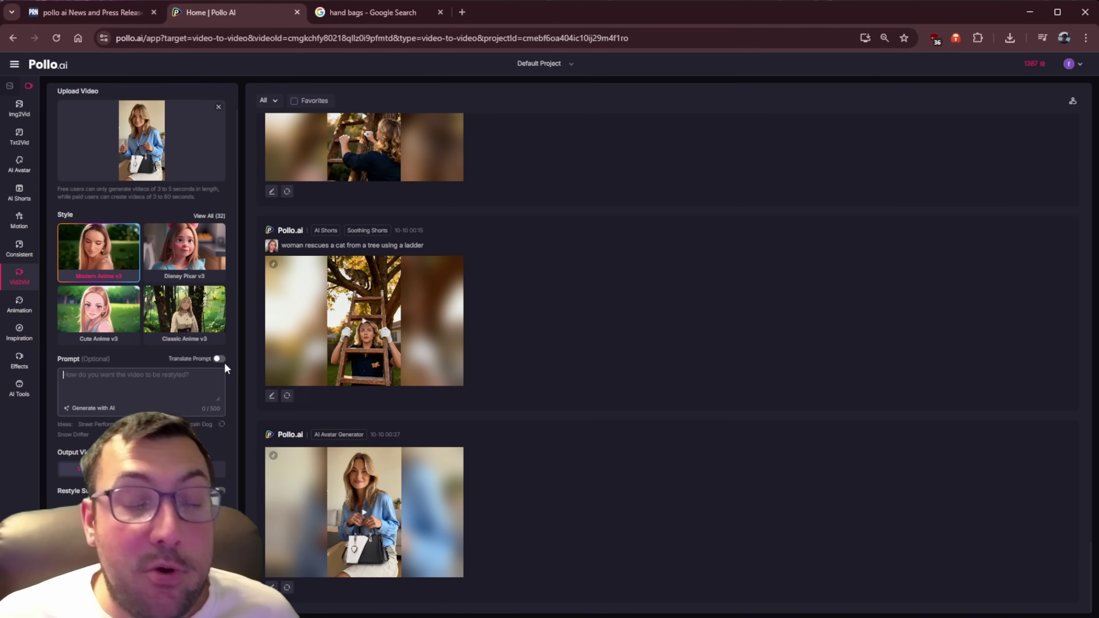
pyautogui.click(207, 219)
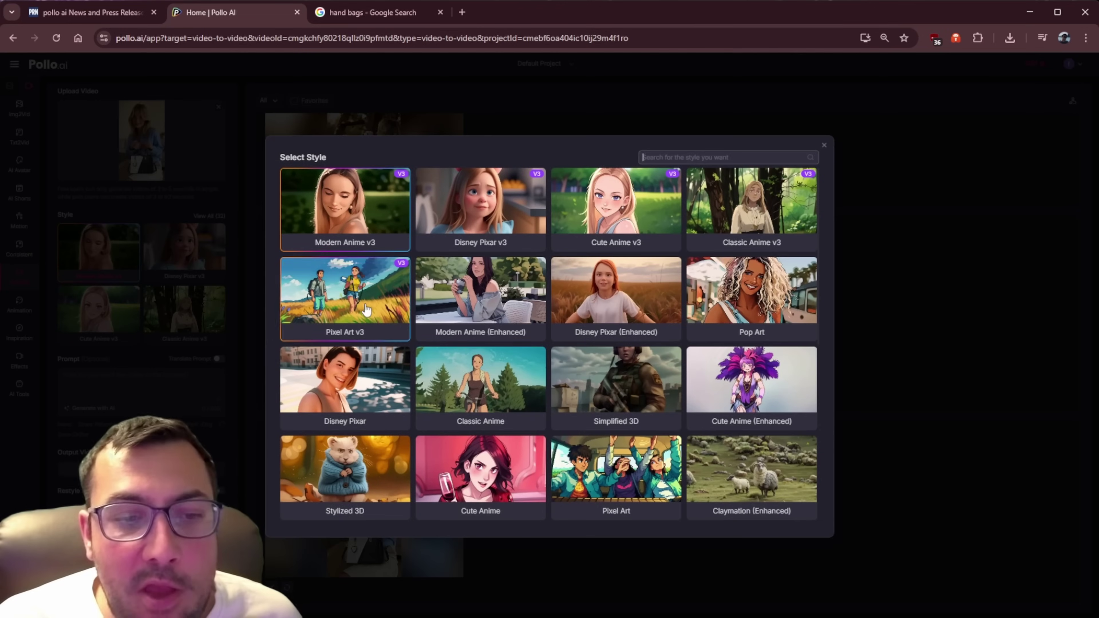
pyautogui.click(366, 310)
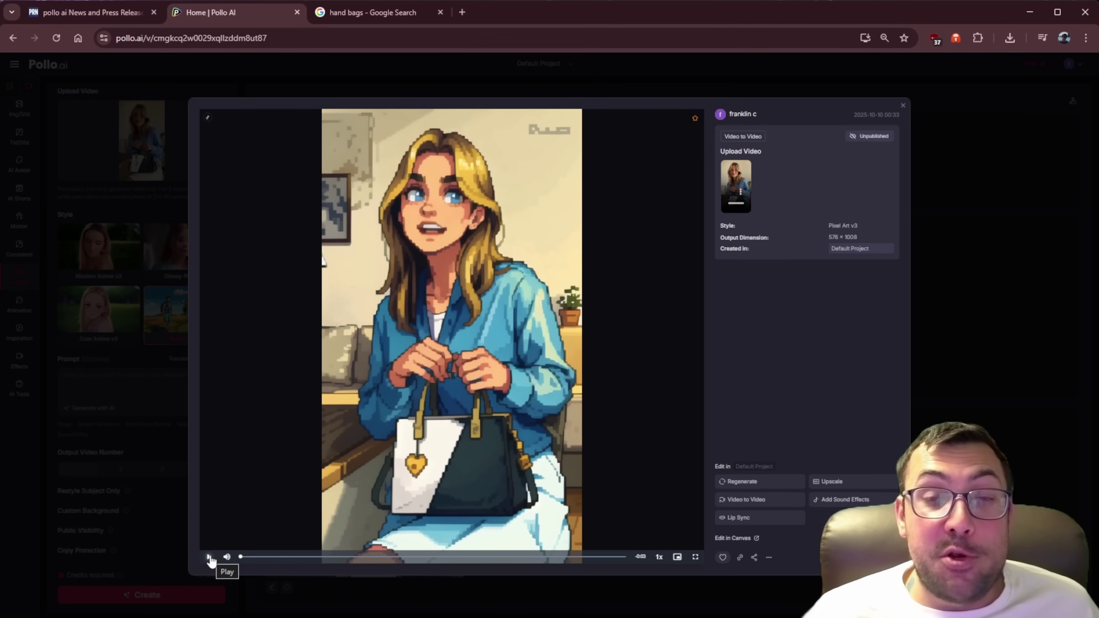
# Play the Pixel Art v3 result, then dismiss the image editing step for the new portrait
pyautogui.click(209, 557)
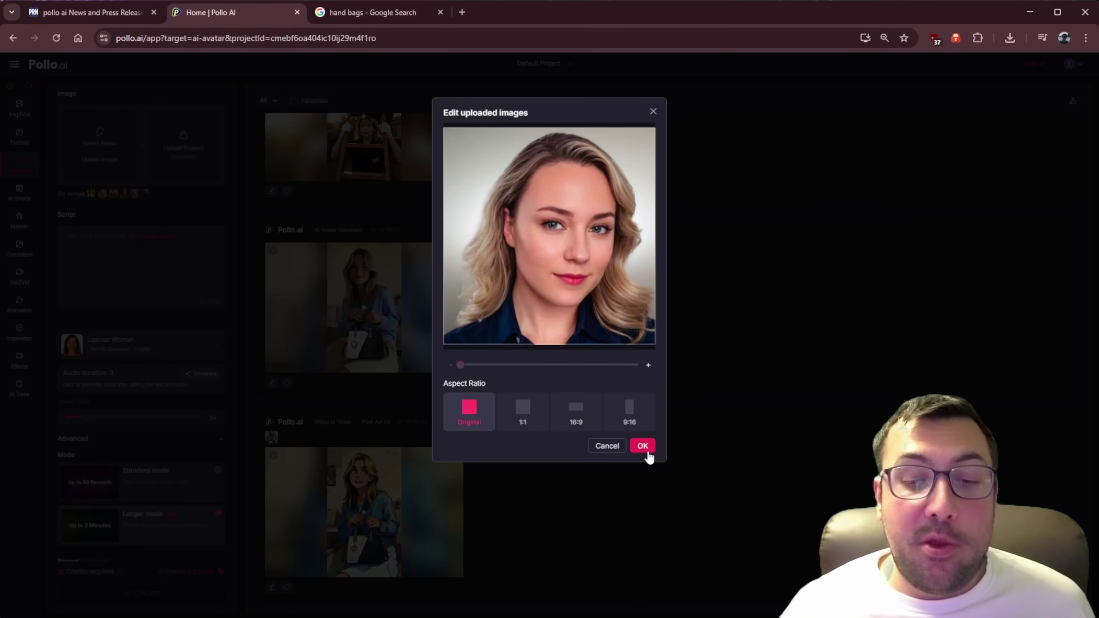
pyautogui.click(643, 445)
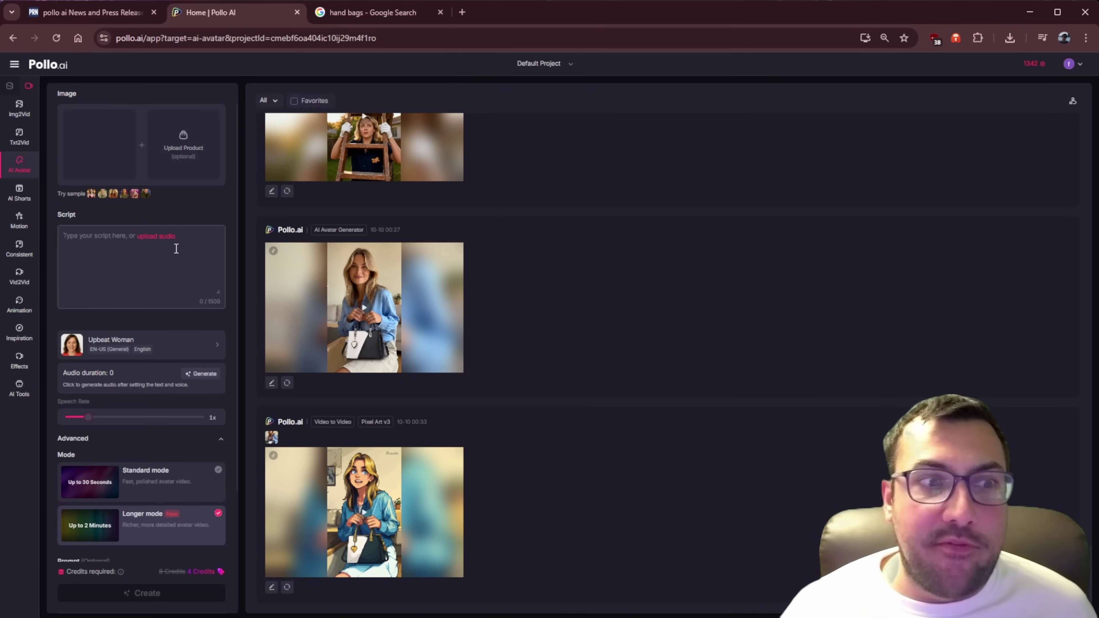
# Give the portrait avatar the line 'subscribe to this channel' spoken in the Whispering girl voice
pyautogui.click(168, 264)
pyautogui.write('subscribe to this channel')
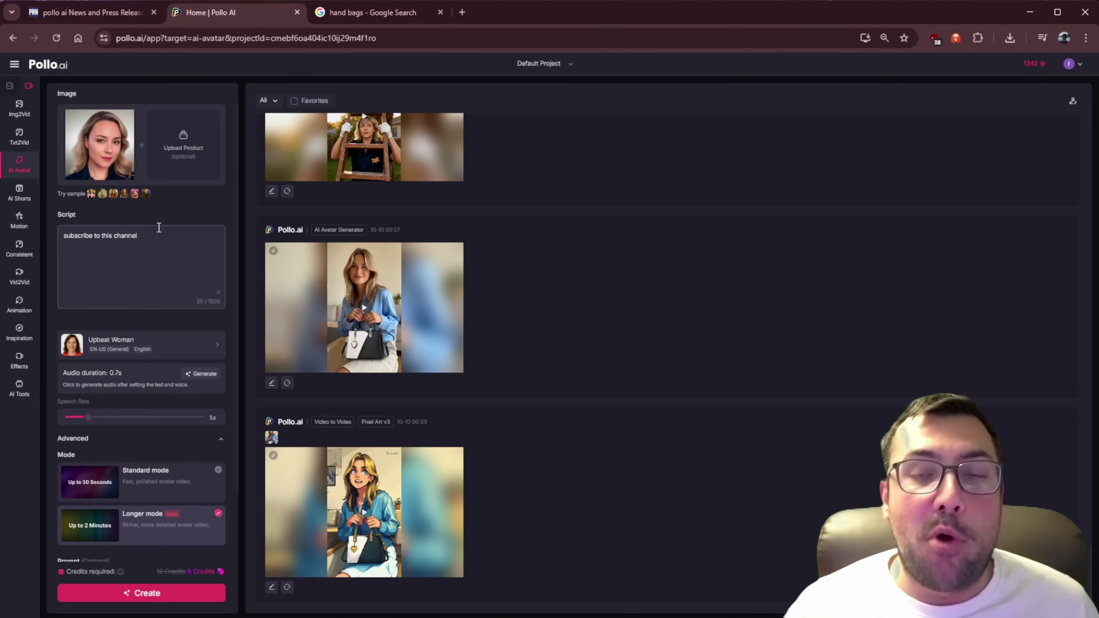
pyautogui.click(203, 345)
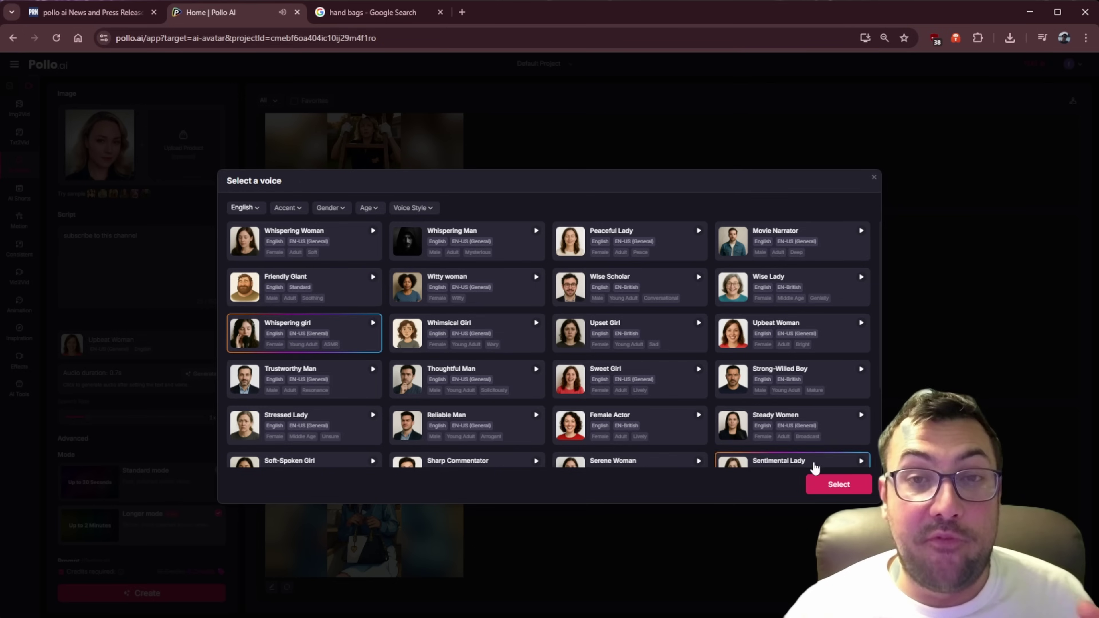
pyautogui.click(835, 483)
pyautogui.scroll(-2, 177, 599)
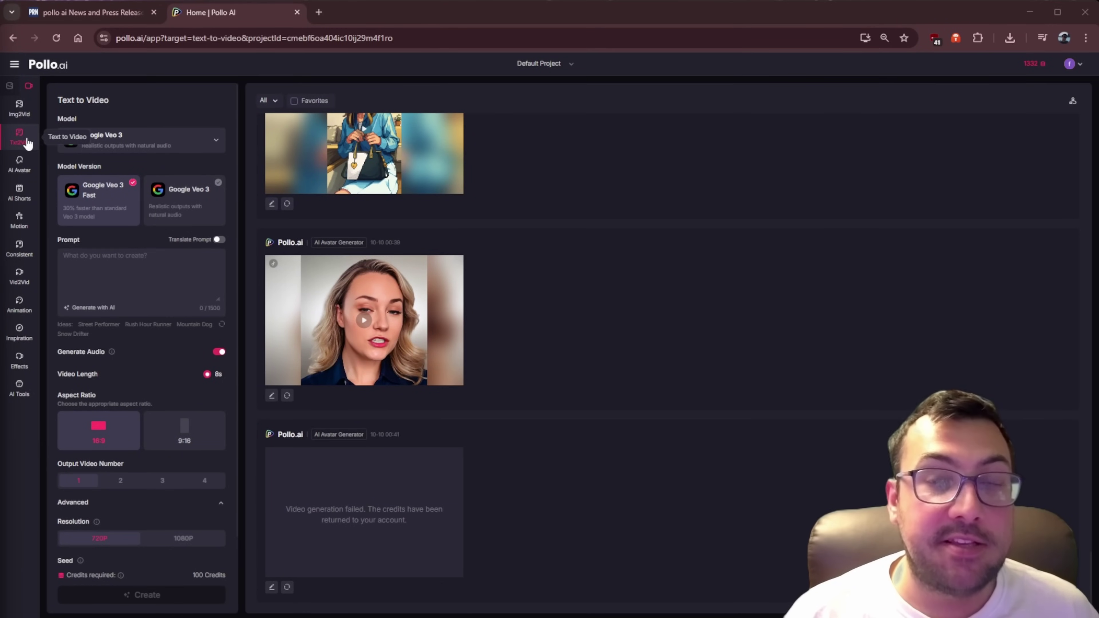
# Scroll through the Text to Video model list, then switch to Text to Image
pyautogui.click(132, 144)
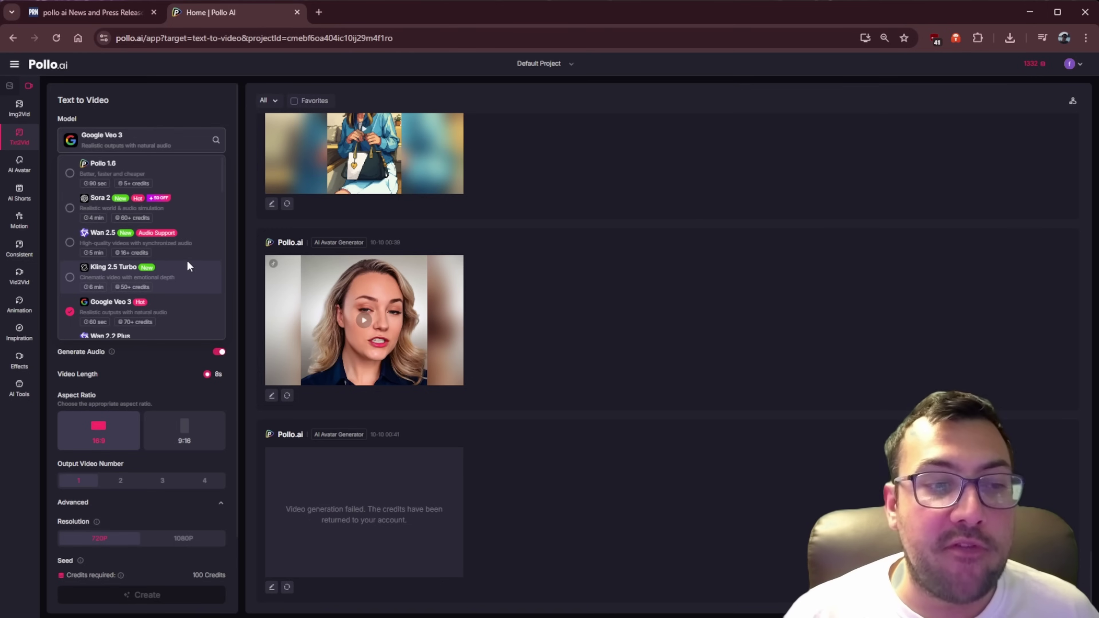
pyautogui.scroll(-8, 175, 281)
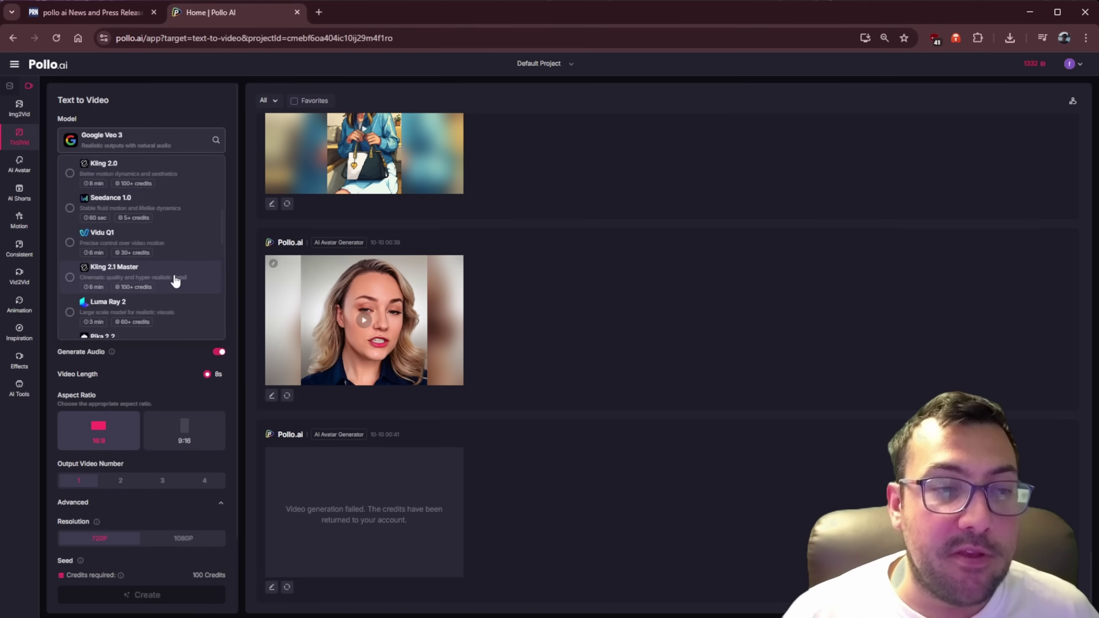
pyautogui.scroll(8, 175, 279)
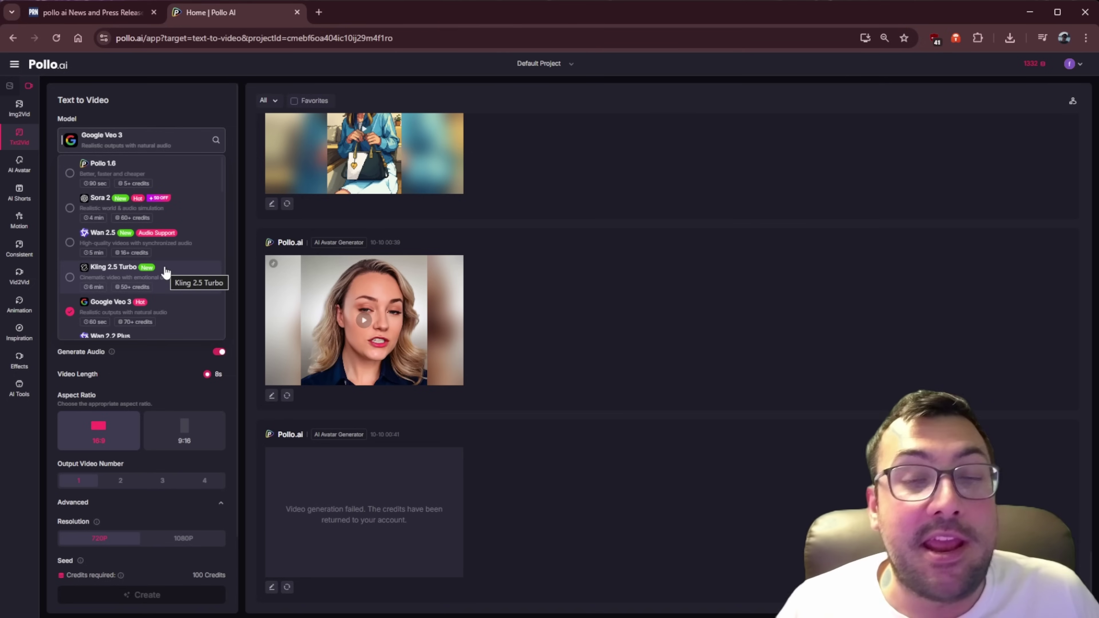
pyautogui.click(9, 85)
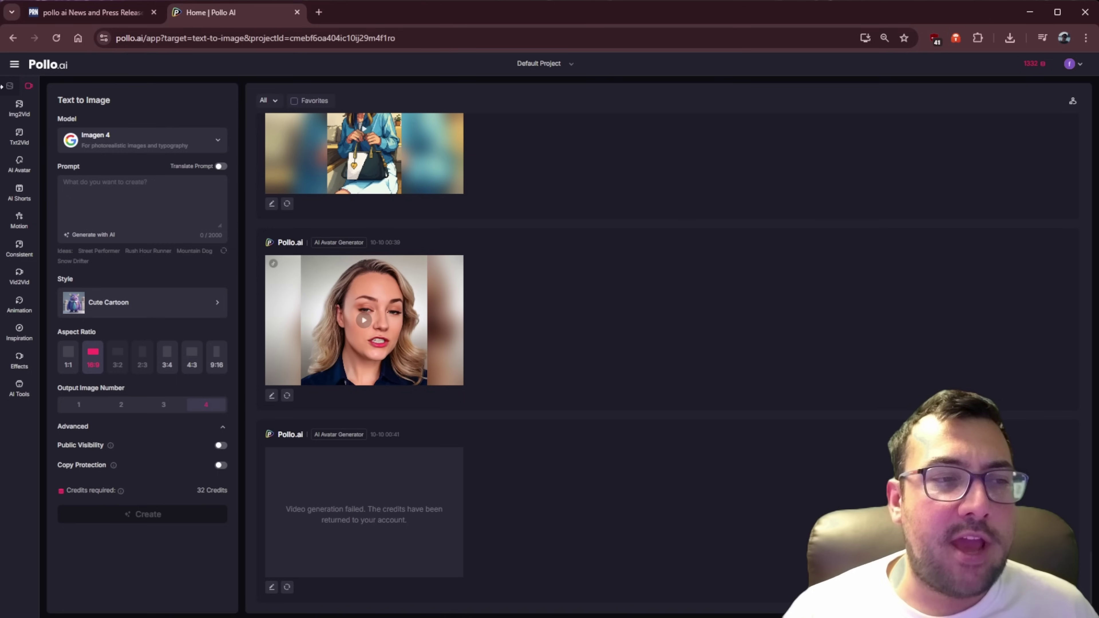
# Show the image tools and scroll through the text-to-image models under Imagen 4
pyautogui.click(8, 87)
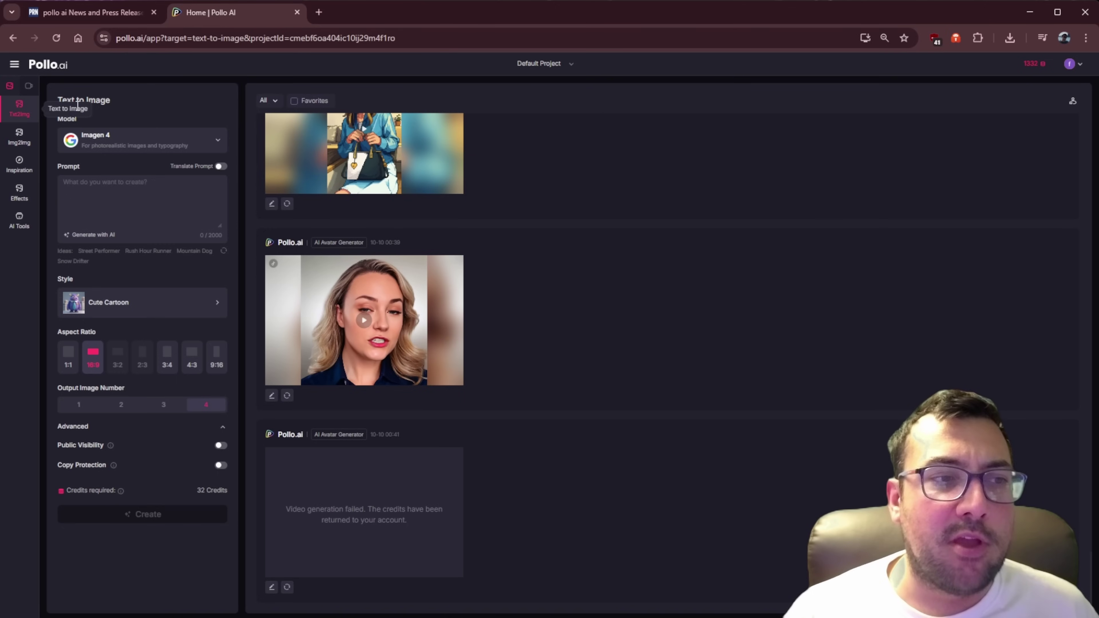
pyautogui.click(159, 140)
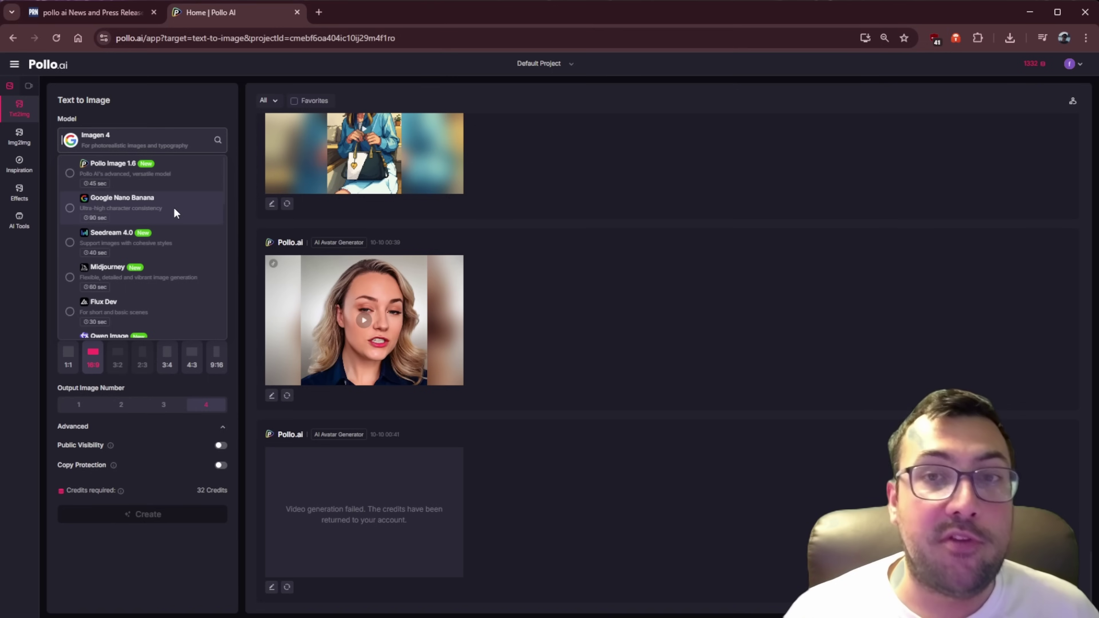
pyautogui.scroll(-6, 173, 211)
pyautogui.scroll(-5, 175, 212)
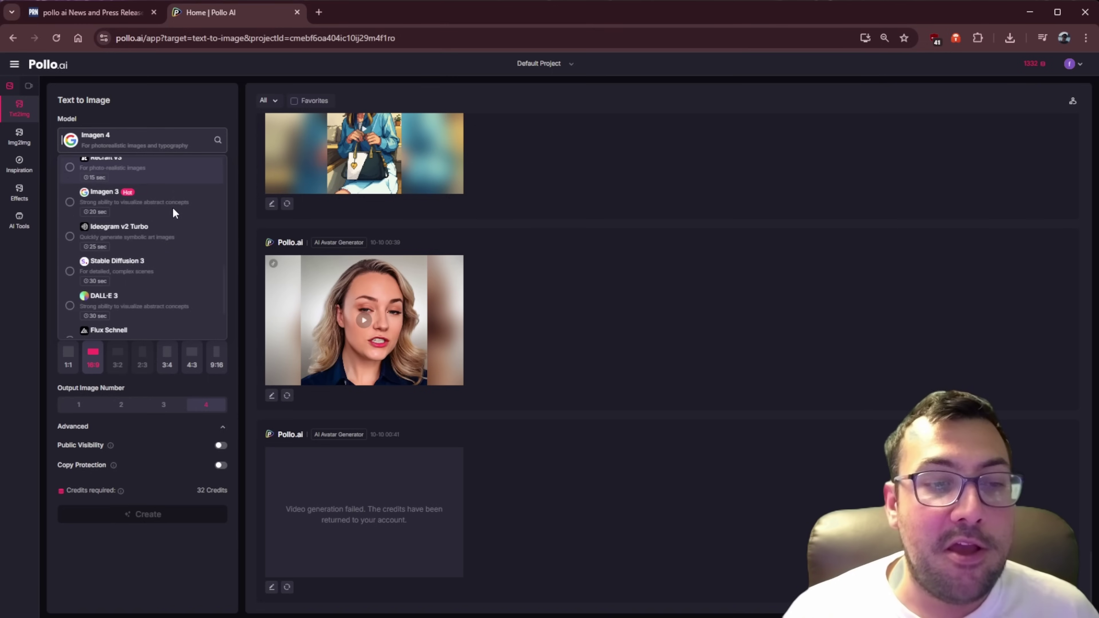